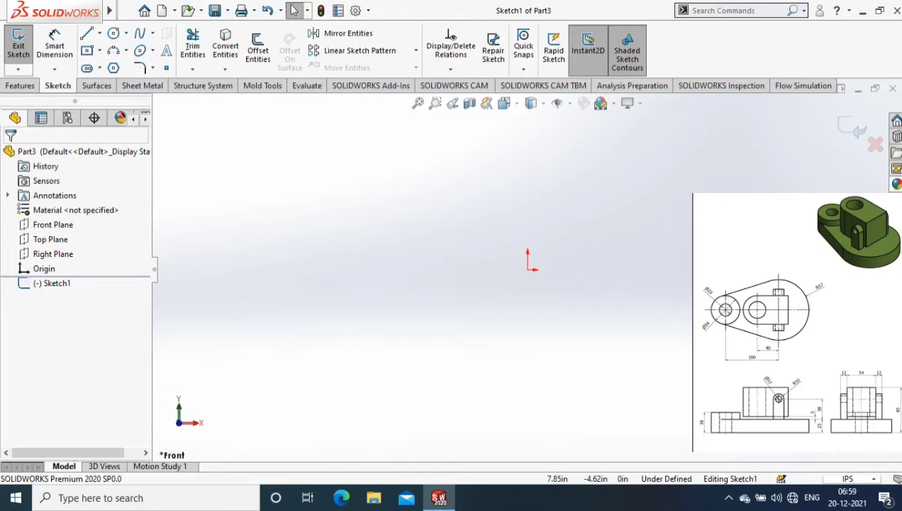
Step: Start a Front Plane sketch with a Ø54 circle centred on the origin
click(28, 226)
click(19, 44)
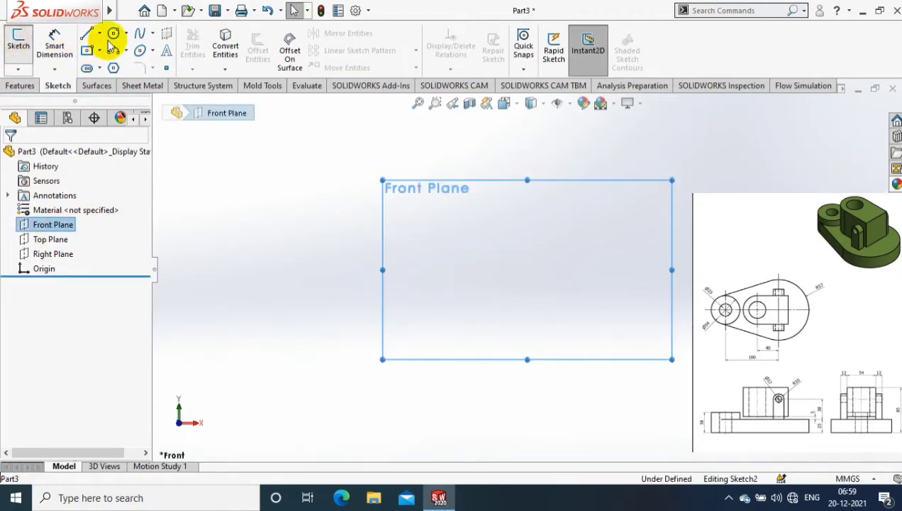
click(113, 33)
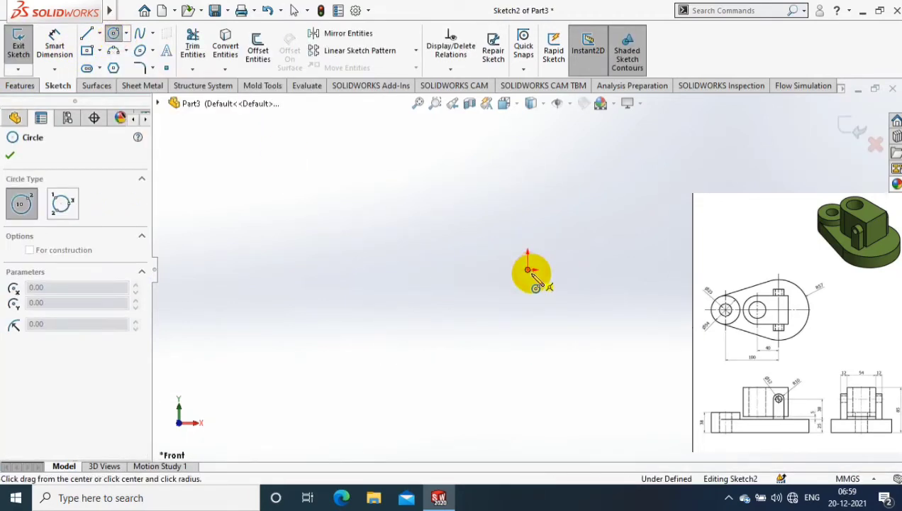
drag(529, 271, 544, 410)
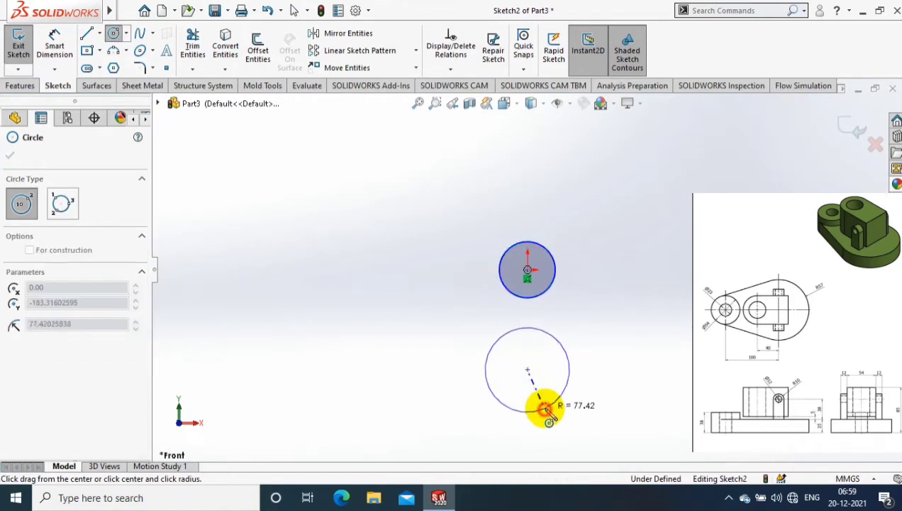
key(Escape)
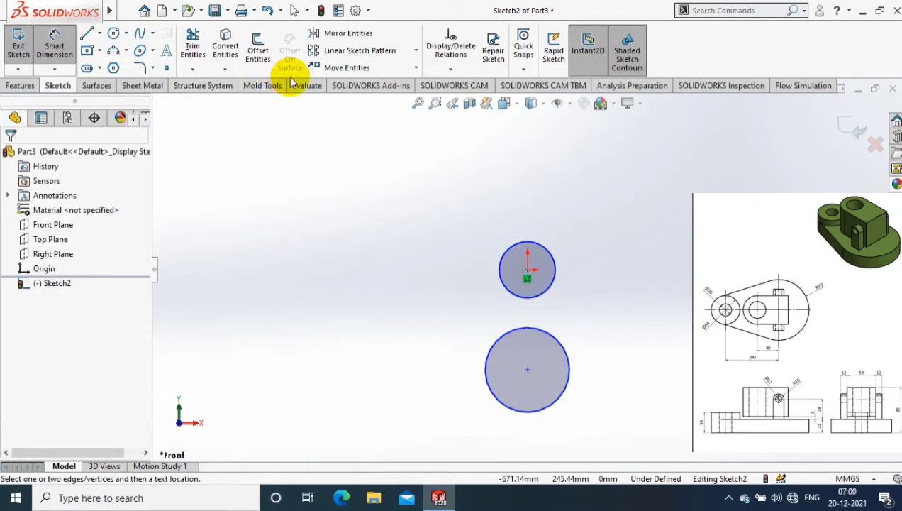
click(594, 205)
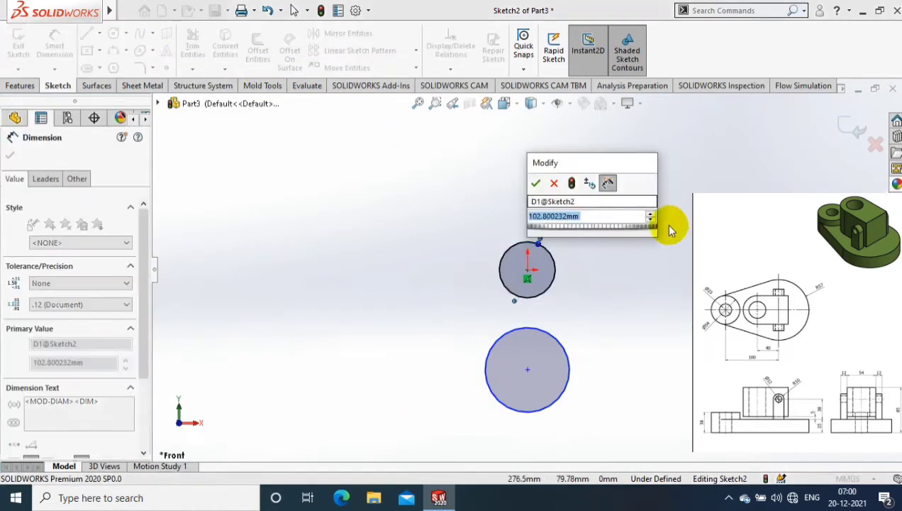
key(Return)
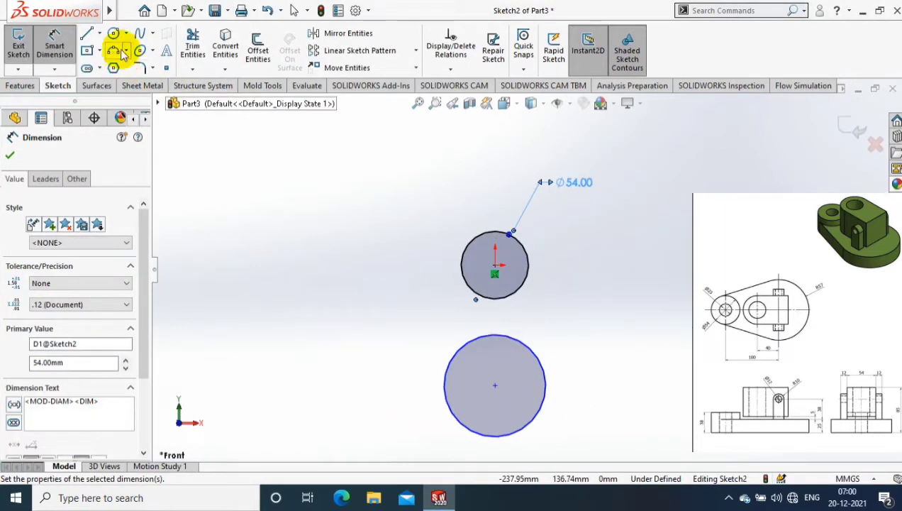
Step: Add a concentric Ø23 circle inside the Ø54 circle
click(113, 33)
click(495, 266)
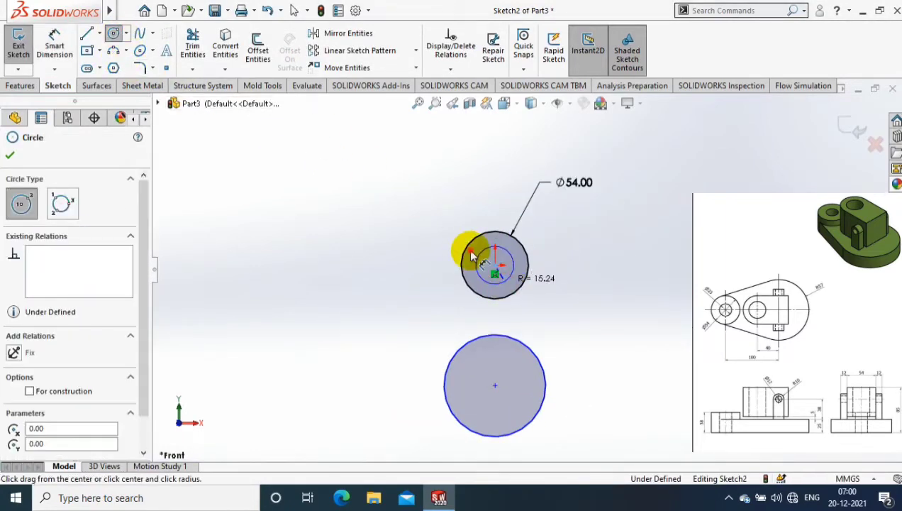
click(473, 257)
click(514, 278)
click(596, 287)
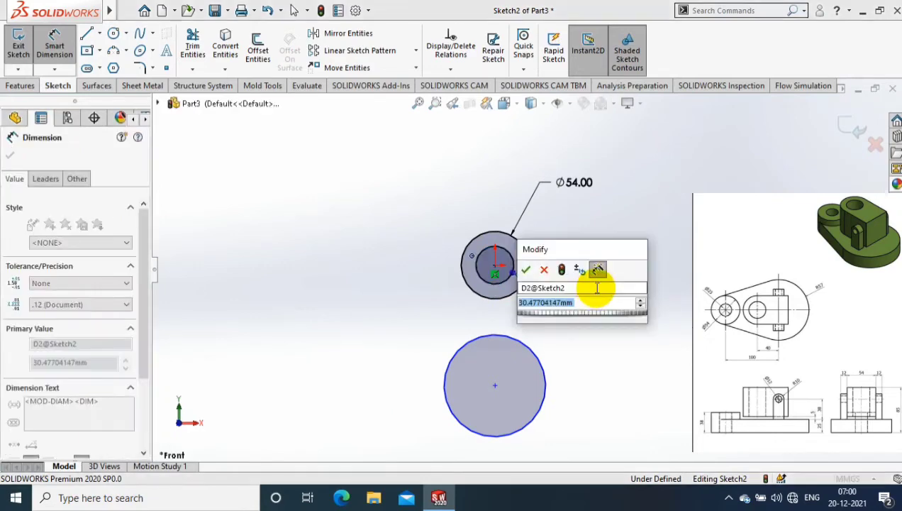
text(23)
key(Return)
Step: Dimension the lower circle to Ø114
click(540, 366)
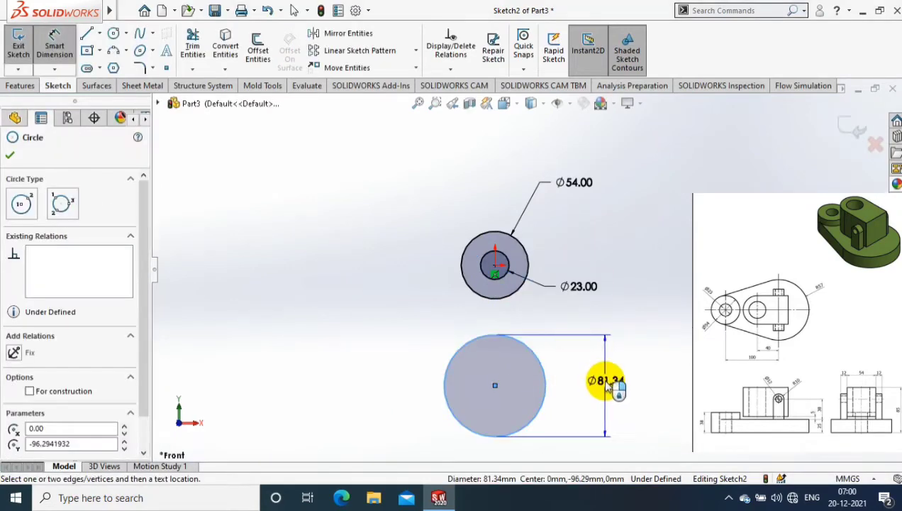
click(608, 383)
text(114)
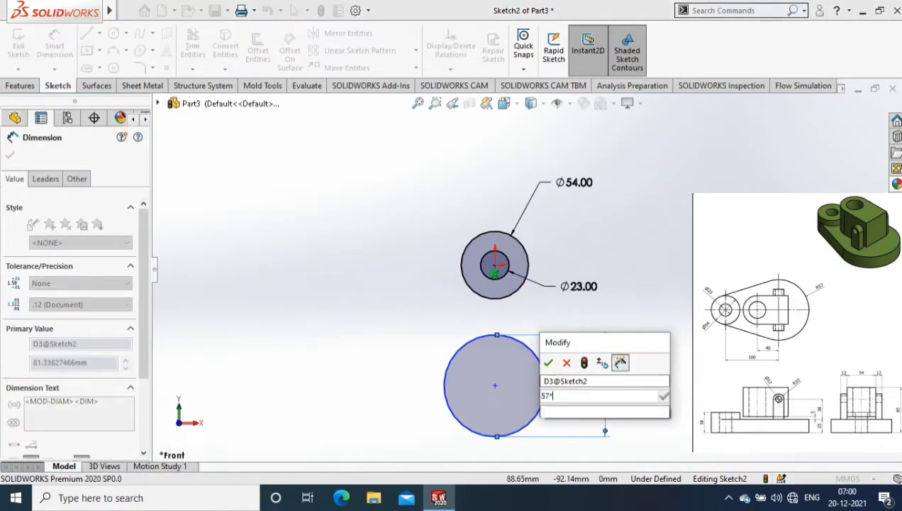
click(621, 362)
click(548, 362)
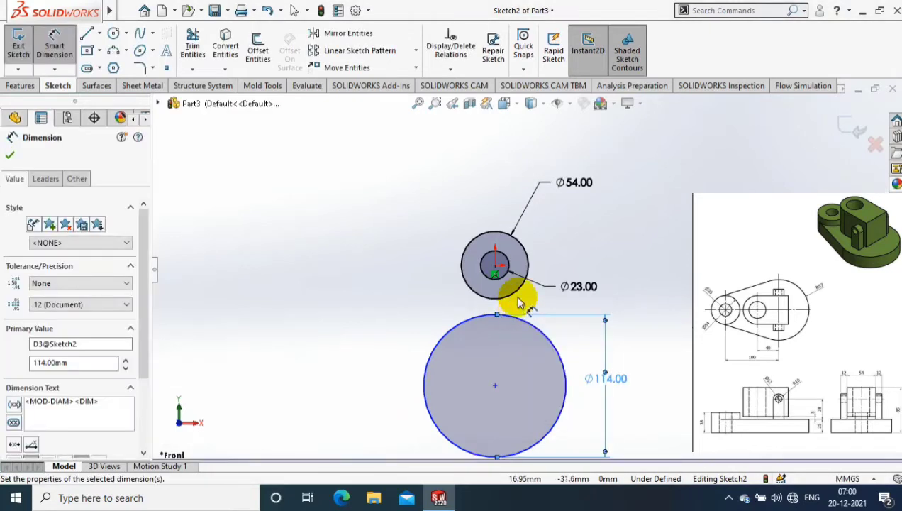
Step: Set 100 mm between the two circle centres and align them vertically
click(497, 268)
click(495, 385)
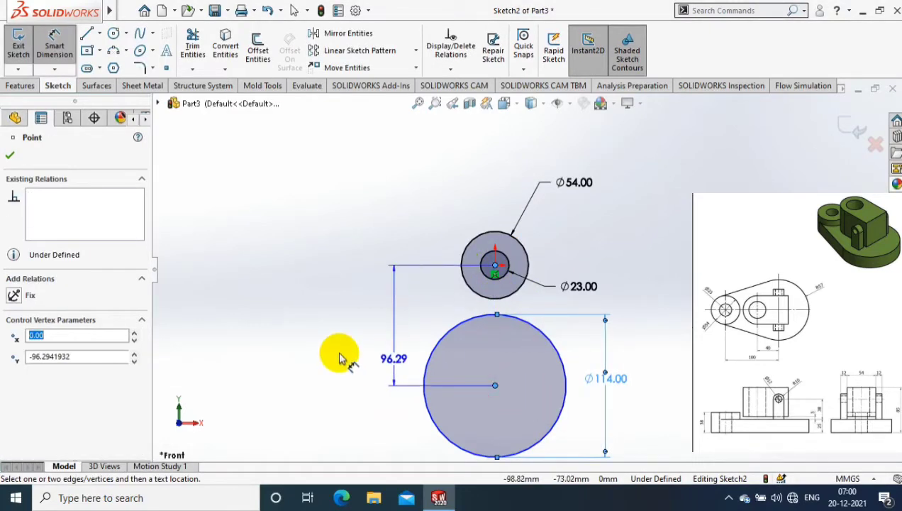
click(332, 352)
click(14, 385)
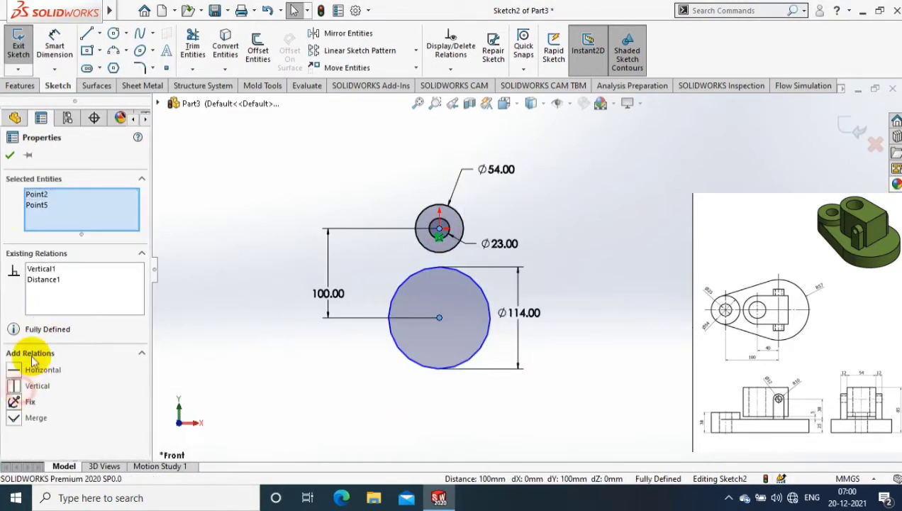
click(87, 33)
Step: Draw a right side line from the Ø54 circle, tangent to the Ø114 circle
scroll(460, 217, down, 2)
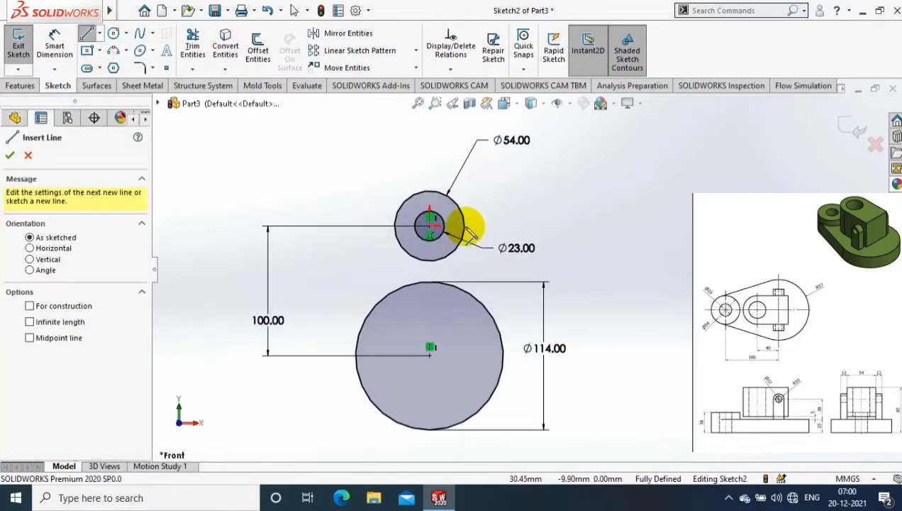
click(465, 226)
click(517, 354)
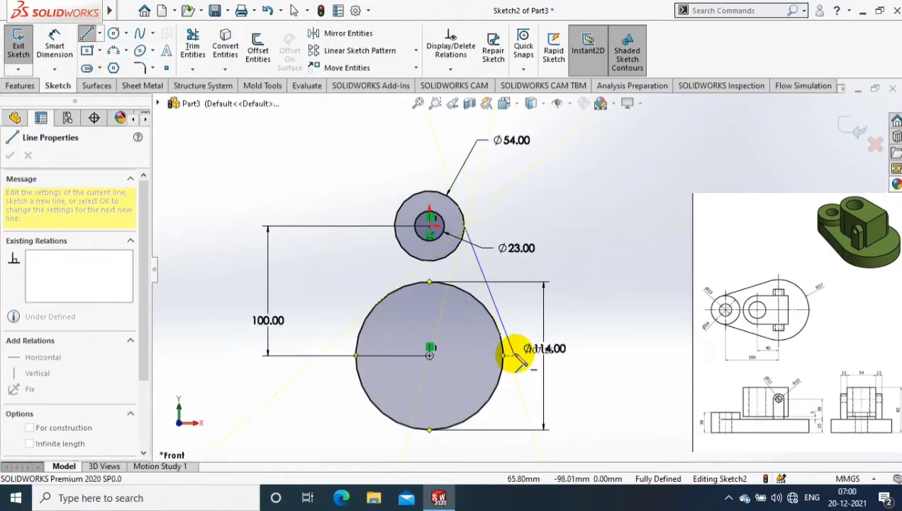
key(Escape)
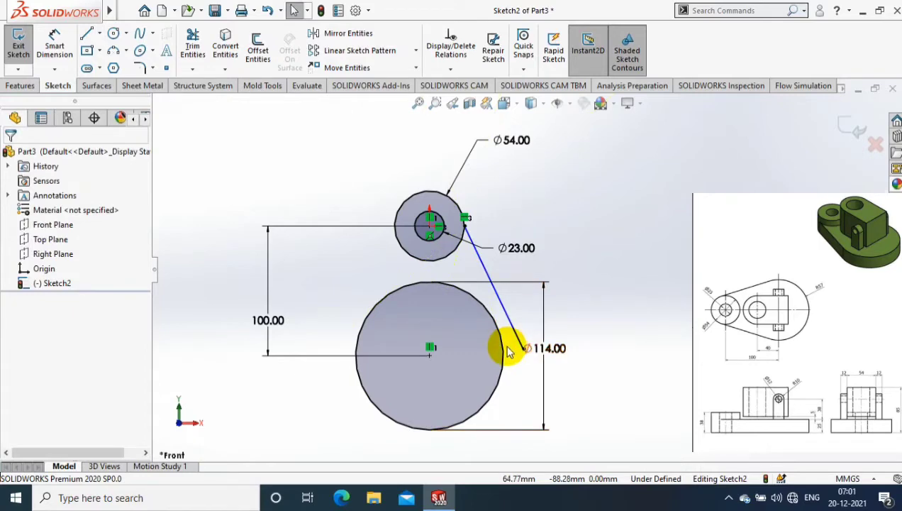
click(496, 291)
ctrl+click(362, 326)
click(31, 370)
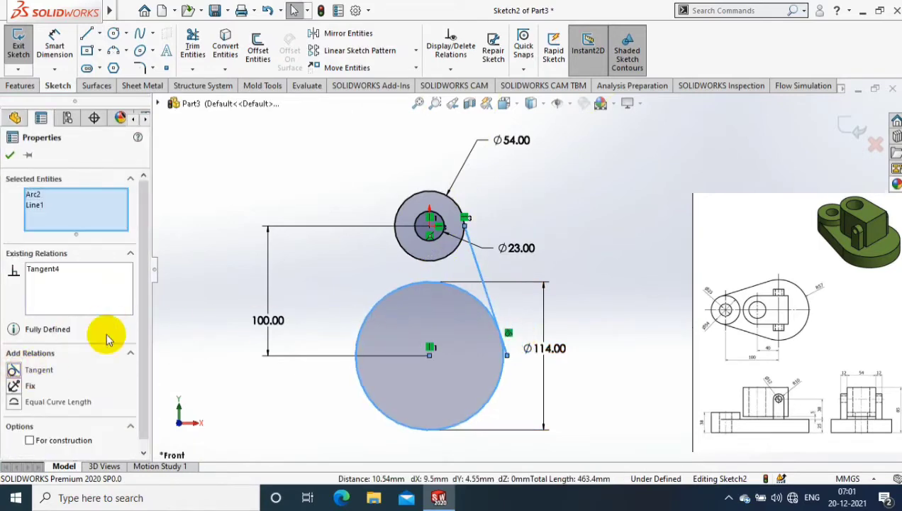
key(Escape)
Step: Mirror the tangent line to the left about a vertical centerline through the big circle's centre
click(99, 33)
click(113, 64)
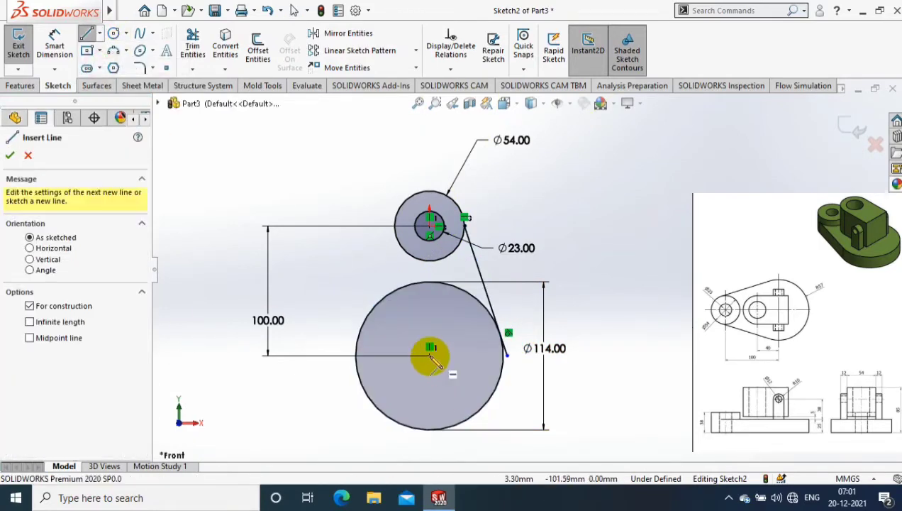
click(429, 355)
click(429, 302)
key(Escape)
click(312, 33)
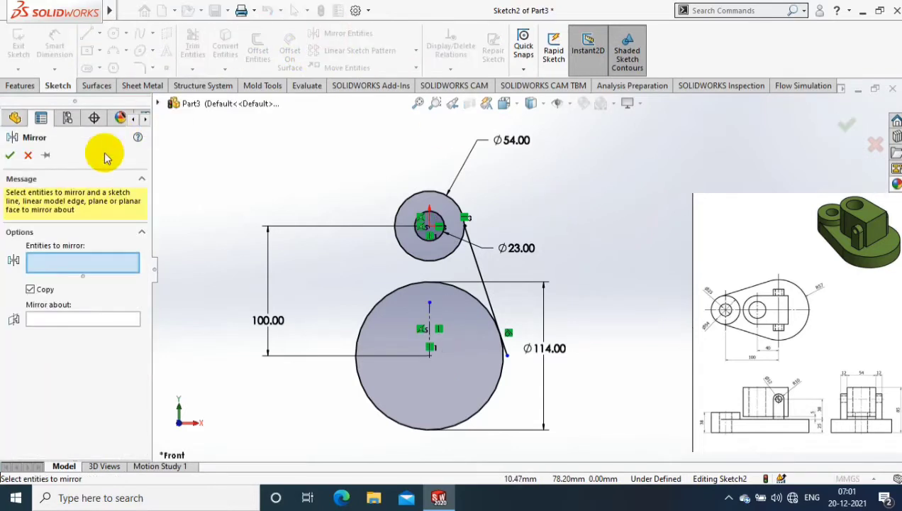
click(474, 255)
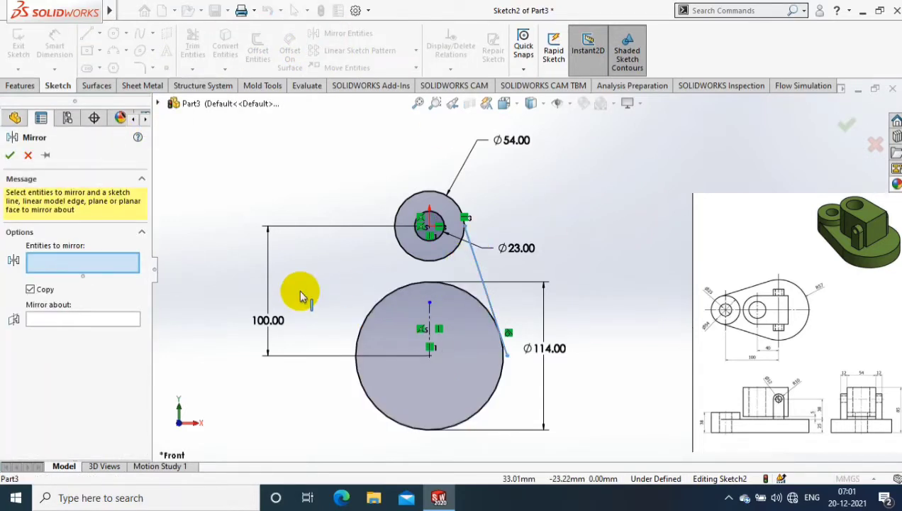
click(99, 323)
click(430, 325)
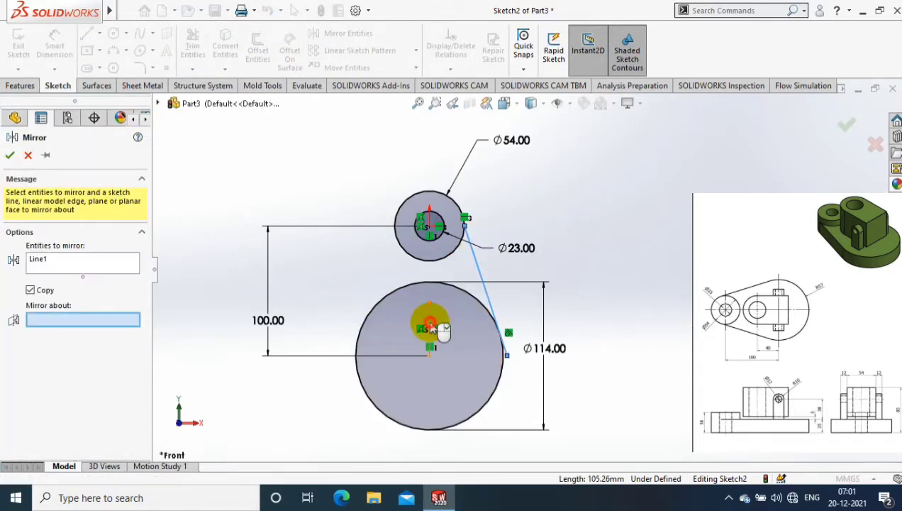
click(193, 49)
Step: Trim off the extra segment of the mirrored left line
scroll(370, 312, down, 3)
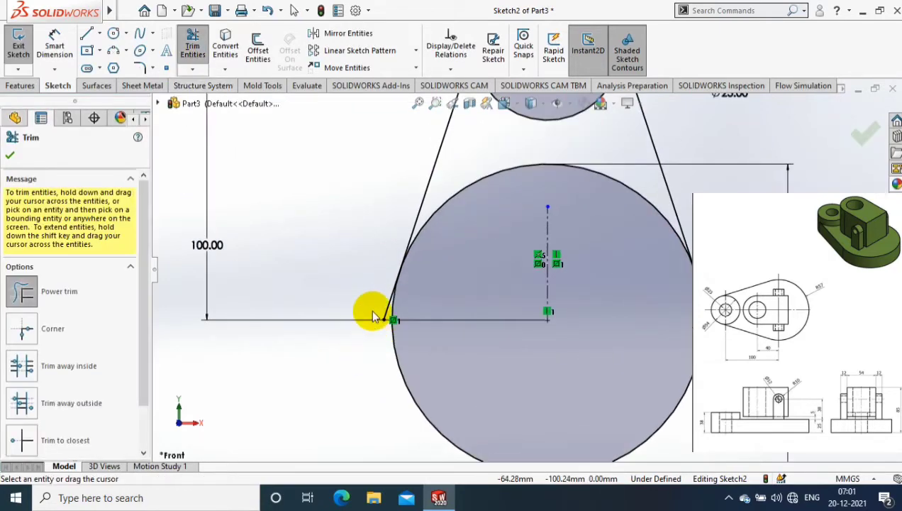
drag(376, 310, 528, 241)
scroll(696, 298, down, 2)
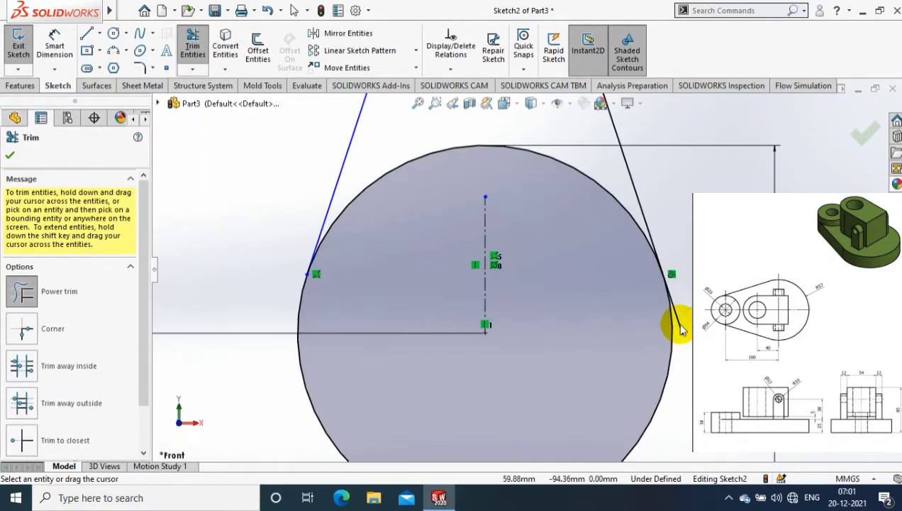
scroll(636, 282, up, 3)
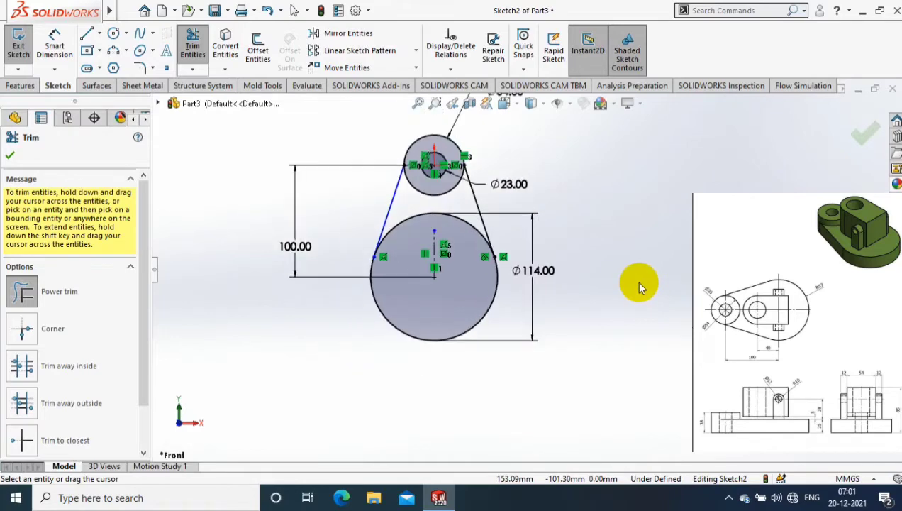
Step: Dimension the tangent point 54.12 horizontally from the top circle's centre and exit the sketch
click(54, 44)
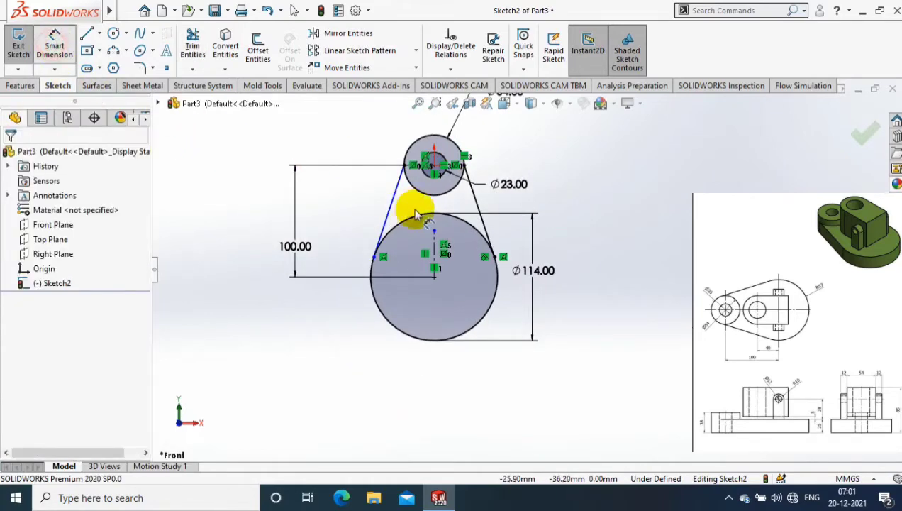
click(434, 165)
click(419, 237)
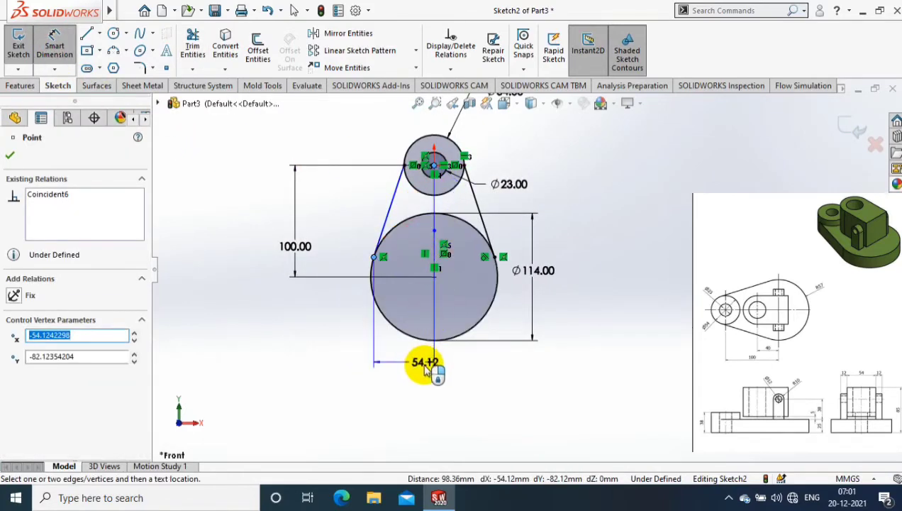
click(410, 367)
click(366, 348)
click(582, 368)
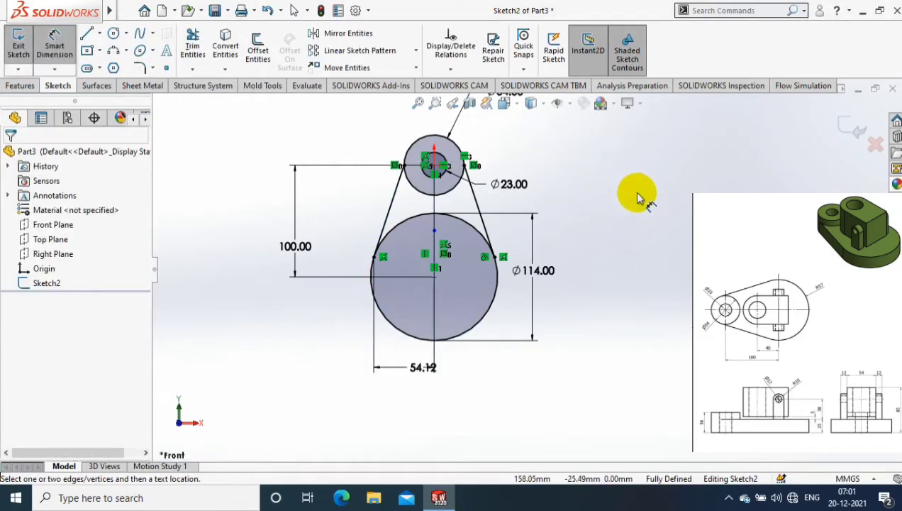
click(851, 128)
click(20, 85)
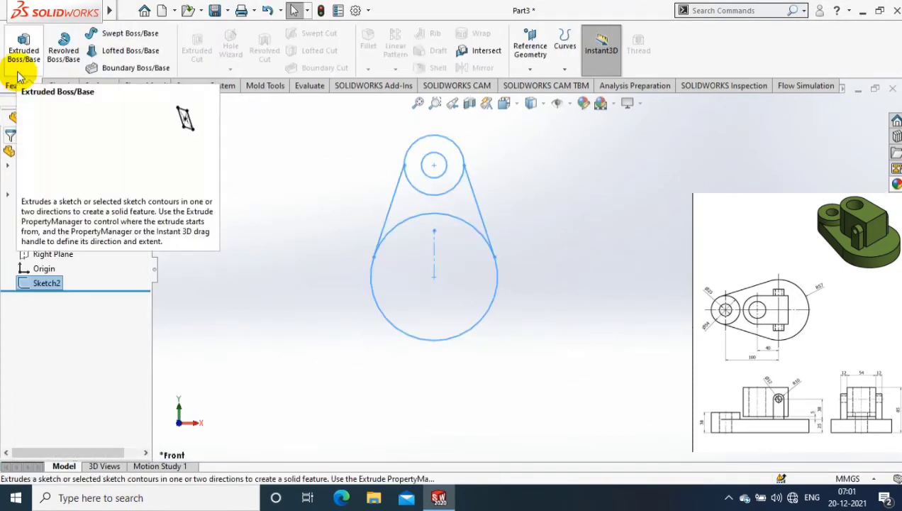
Step: Extrude the ring around the Ø23 hole 38 mm into a cylinder
click(21, 65)
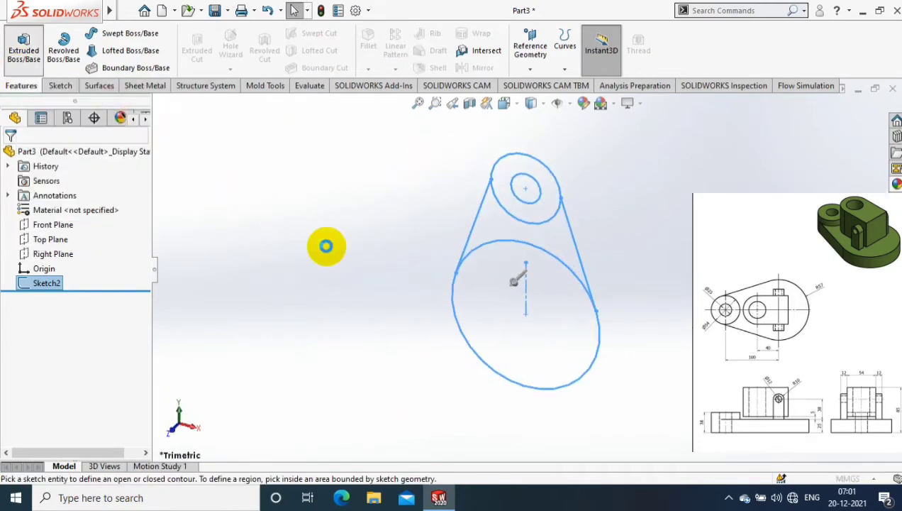
mouse_move(344, 289)
middle_down()
mouse_move(346, 280)
mouse_move(389, 298)
middle_up()
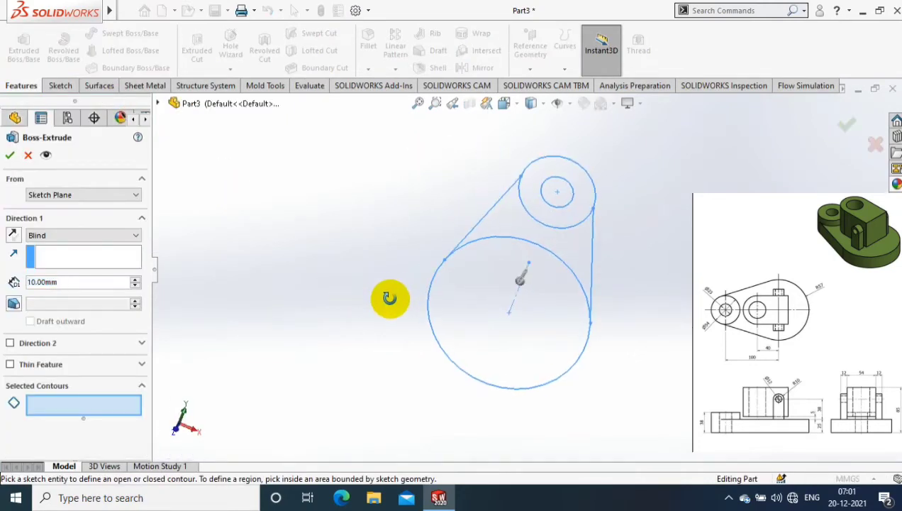
click(567, 224)
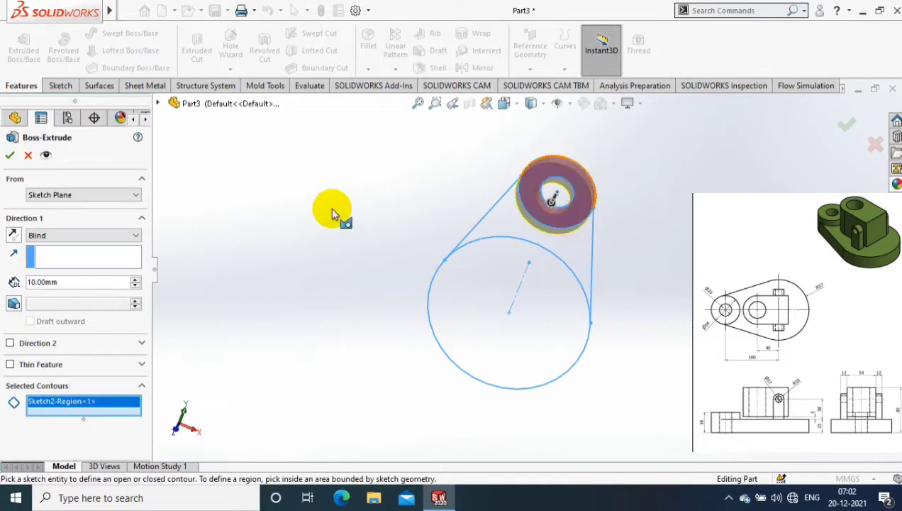
mouse_move(332, 207)
middle_down()
mouse_move(439, 157)
mouse_move(413, 276)
middle_up()
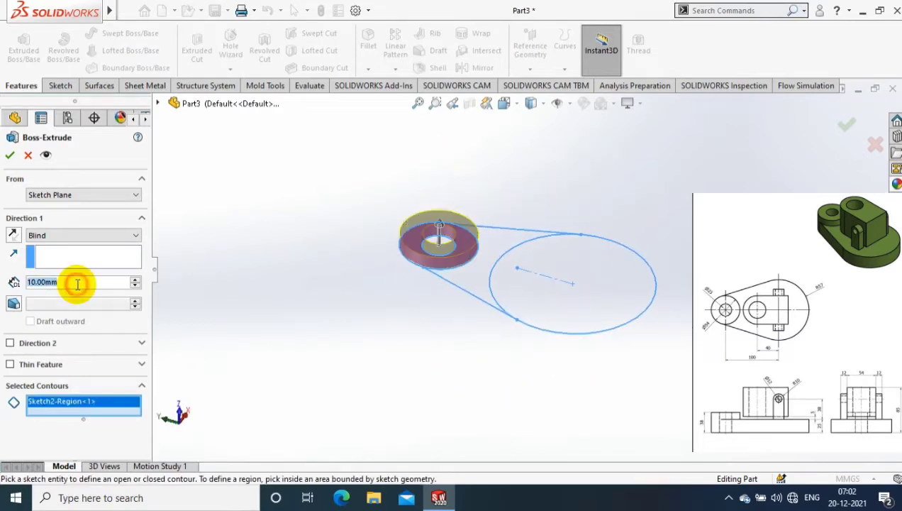
text(38)
key(Return)
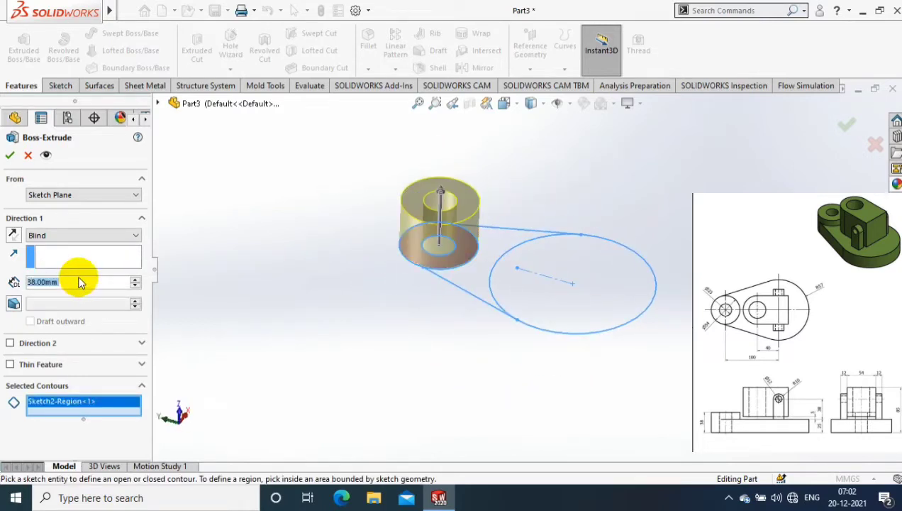
key(Return)
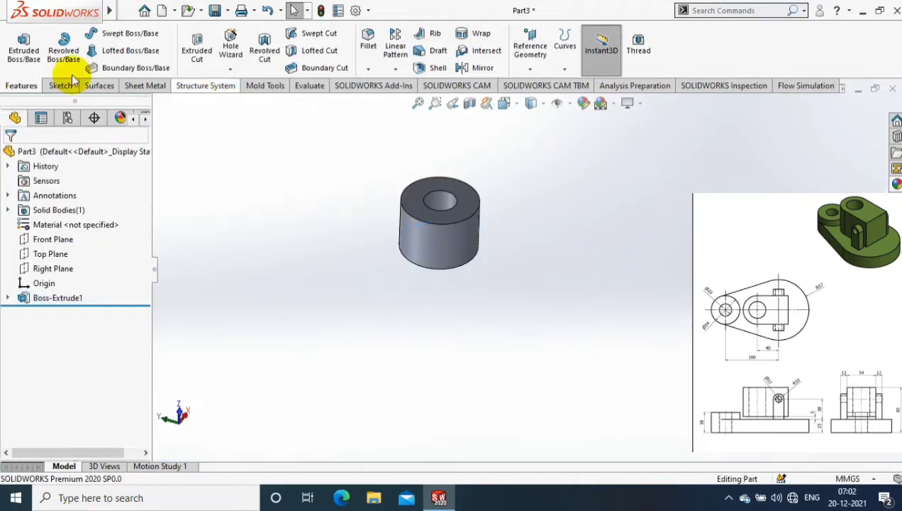
Step: Extrude Sketch2's full outline into the base plate as Boss-Extrude2
click(24, 48)
click(157, 103)
click(172, 250)
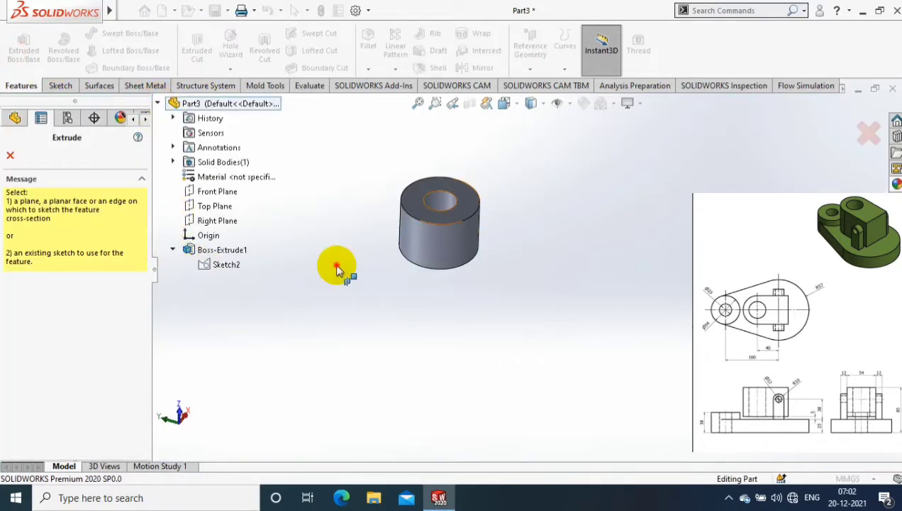
click(480, 283)
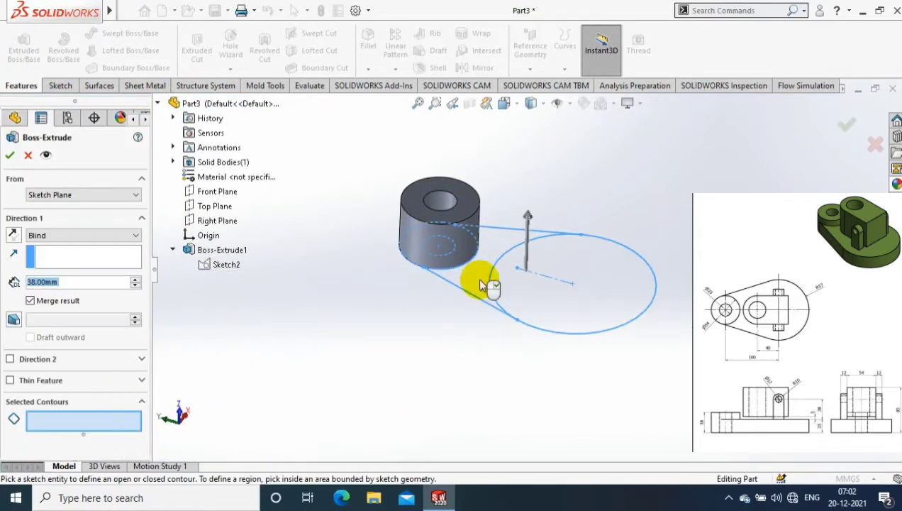
click(480, 284)
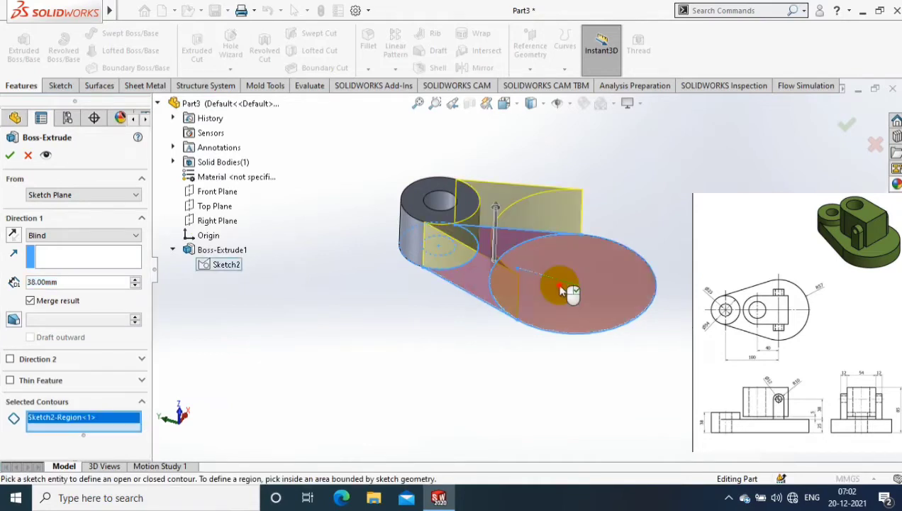
click(567, 287)
click(65, 281)
key(Return)
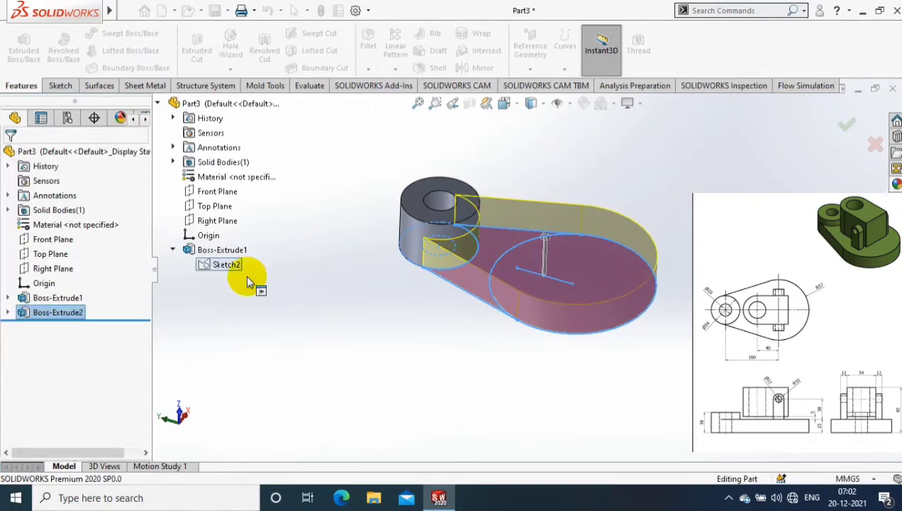
Step: Create Plane1 offset 39 mm from the Right Plane, with the offset flipped
click(60, 272)
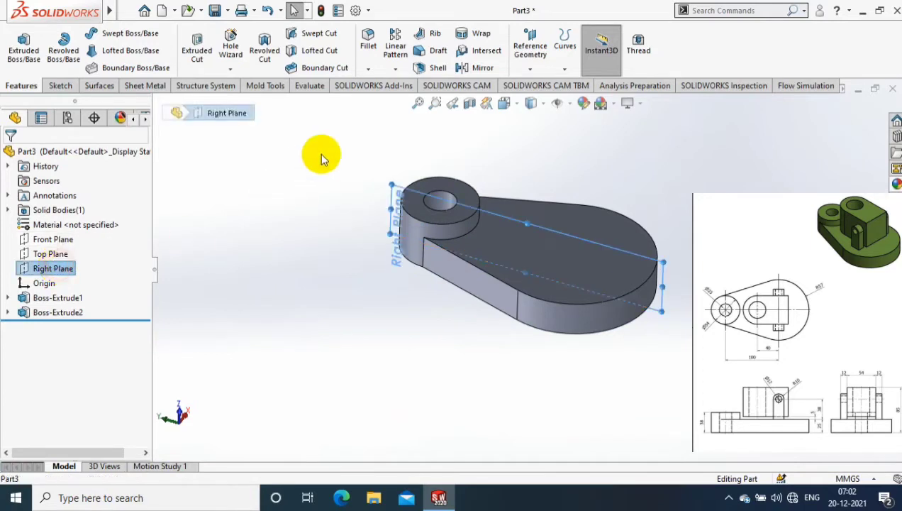
click(530, 69)
click(539, 86)
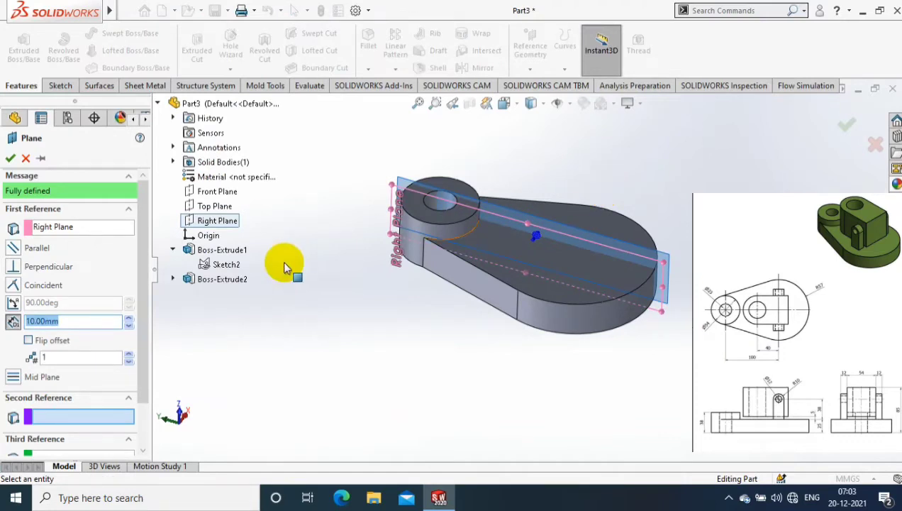
text(39)
key(Return)
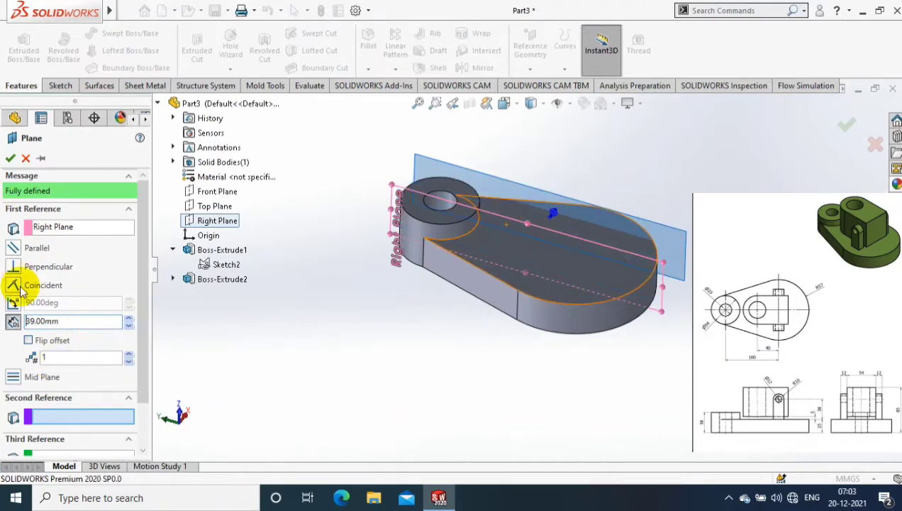
click(28, 340)
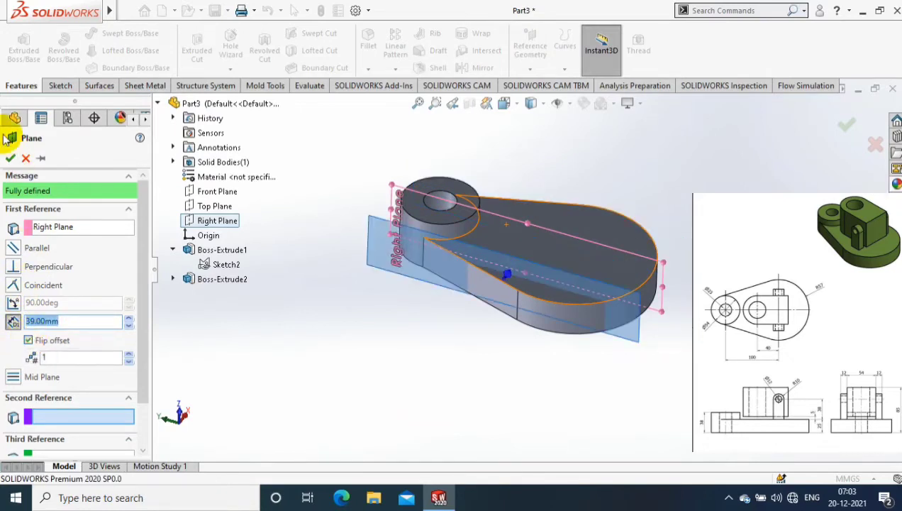
click(12, 161)
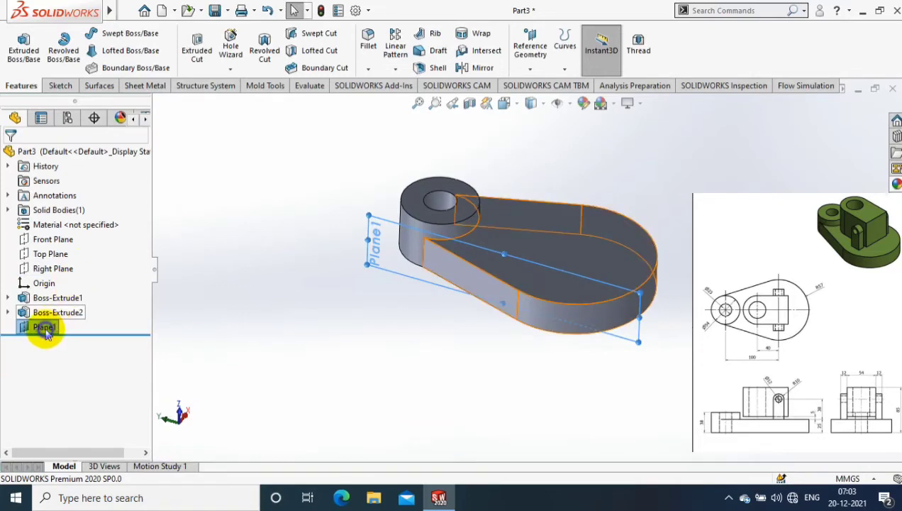
Step: Sketch a corner rectangle on Plane1 beside the part's edge
right_click(44, 327)
click(118, 197)
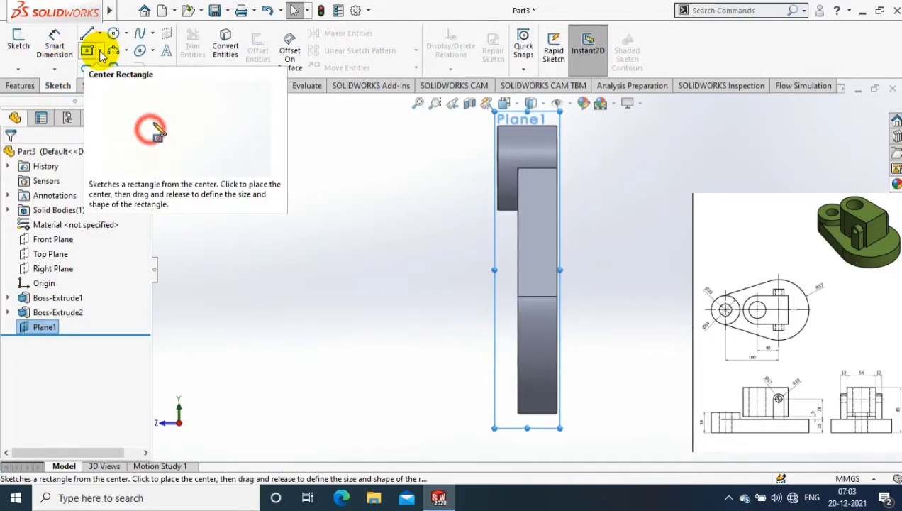
click(100, 51)
click(114, 66)
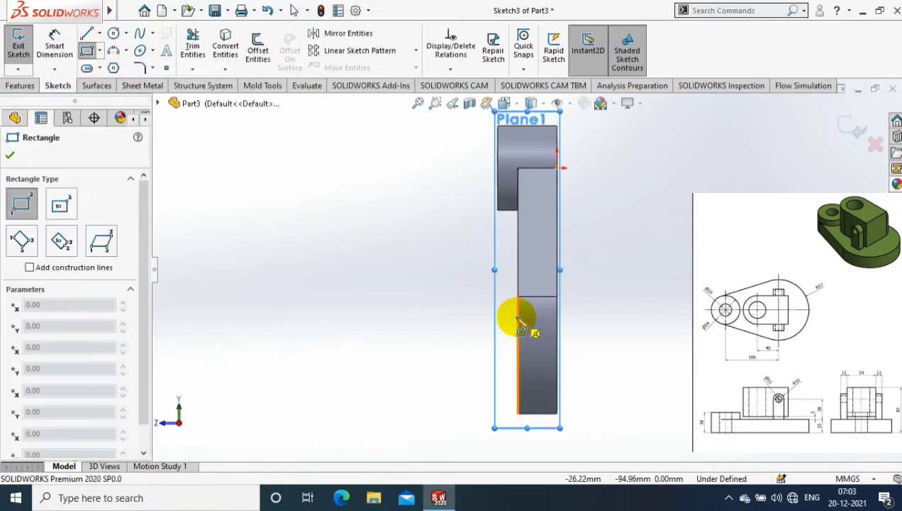
click(518, 314)
click(405, 343)
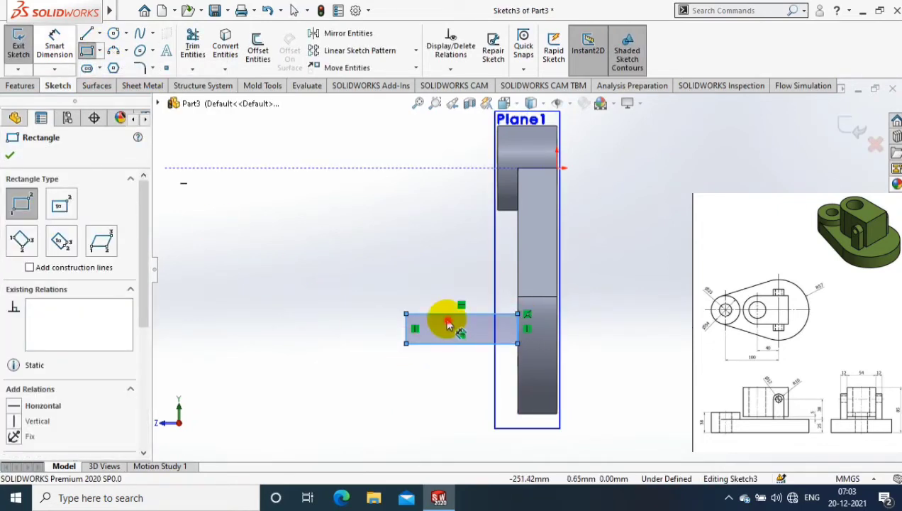
key(Escape)
key(Escape)
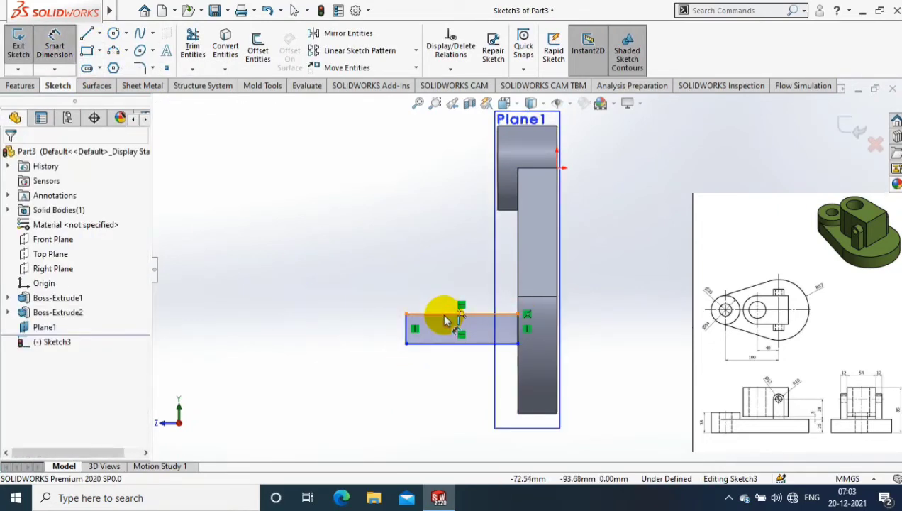
Step: Dimension the rectangle 48 wide and 20 high, its corner attached to the part's edge
click(445, 316)
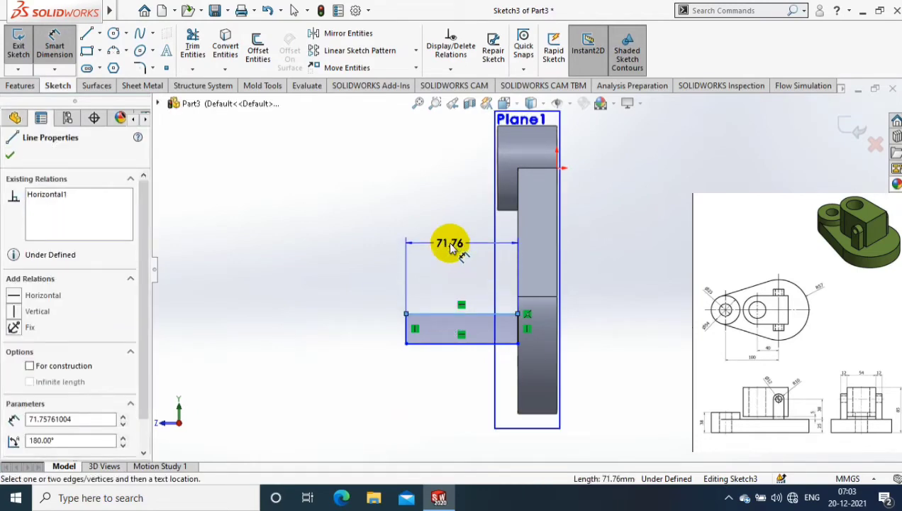
click(449, 246)
key(Return)
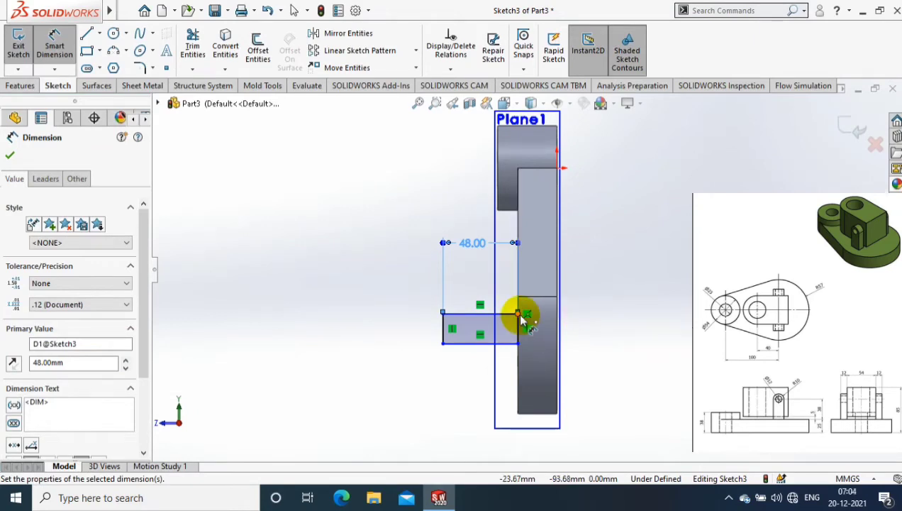
scroll(520, 315, down, 1)
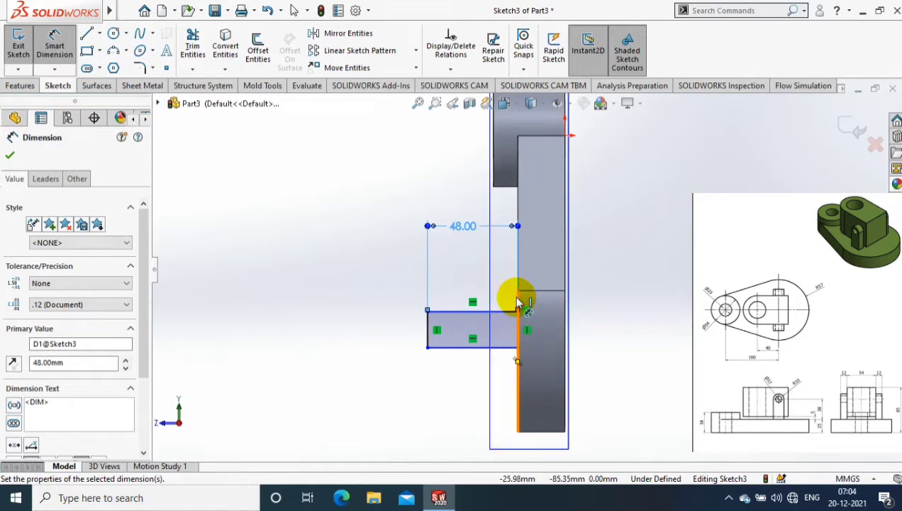
drag(518, 303, 518, 310)
click(523, 332)
click(604, 334)
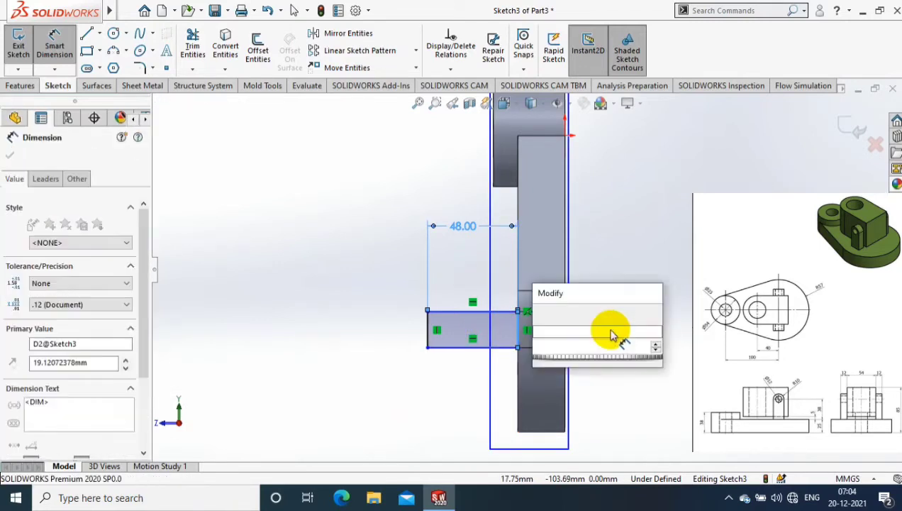
text(20)
key(Return)
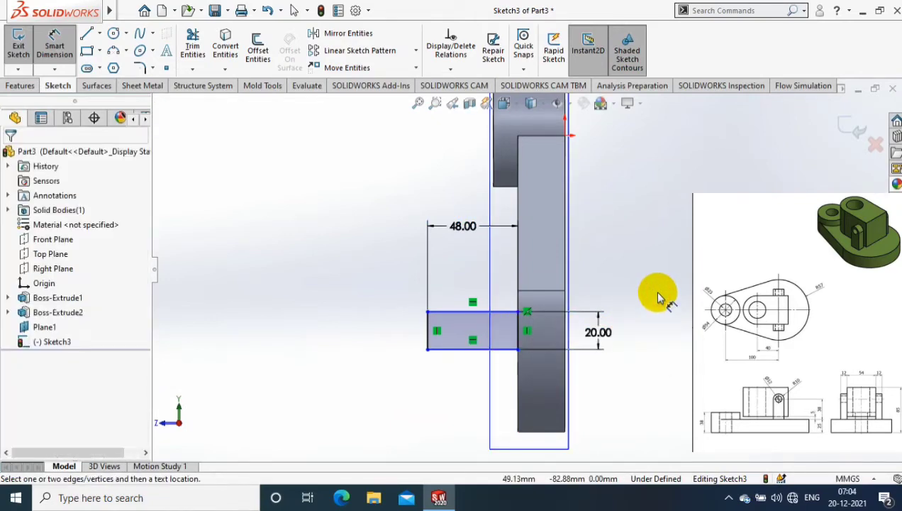
Step: Place the rectangle's top edge 90 mm below the part's top edge
click(494, 312)
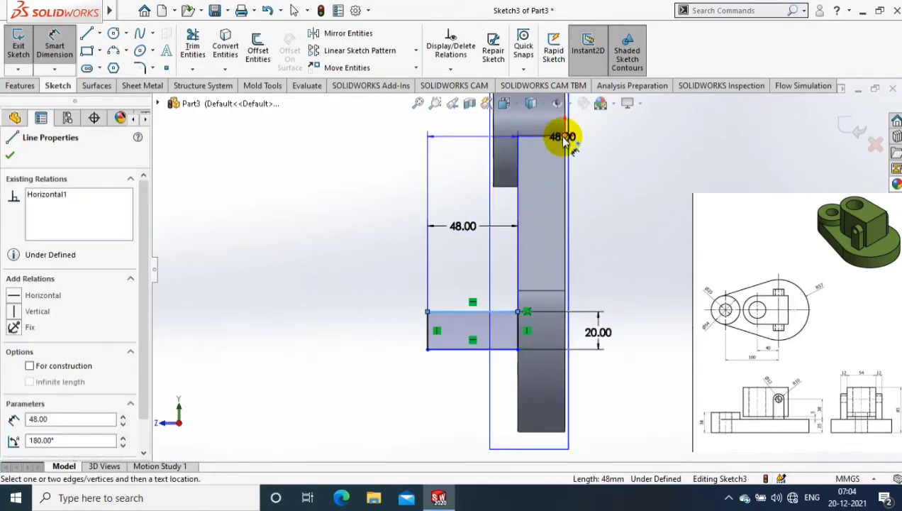
click(564, 140)
click(374, 246)
text(90)
key(Return)
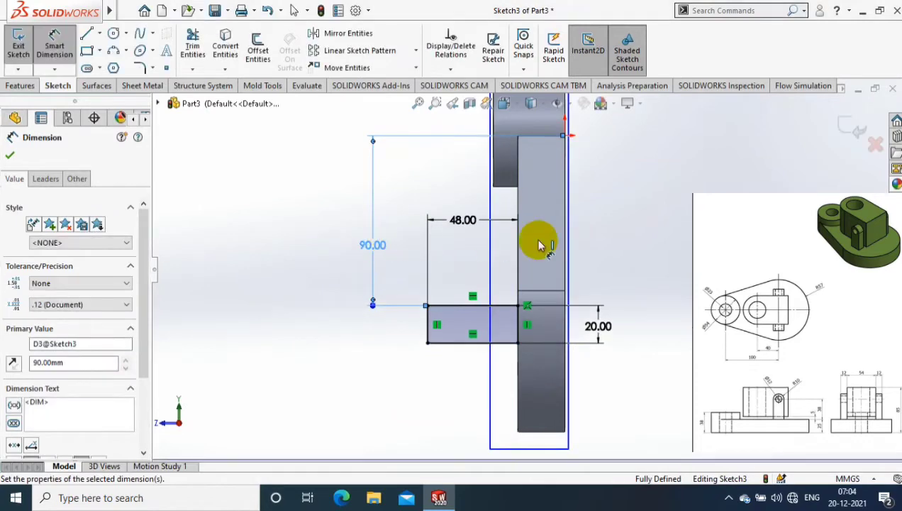
Step: Exit the sketch and extrude the rectangle into the lug as Boss-Extrude3
click(853, 128)
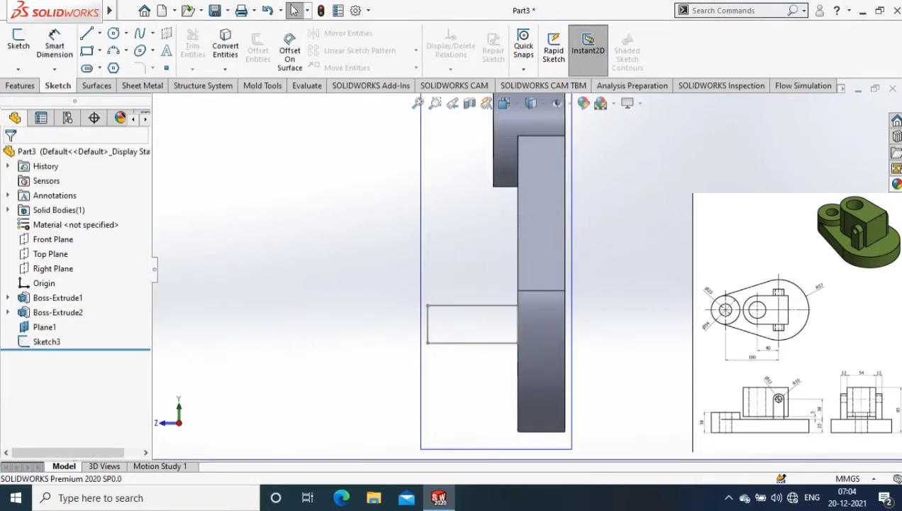
click(20, 85)
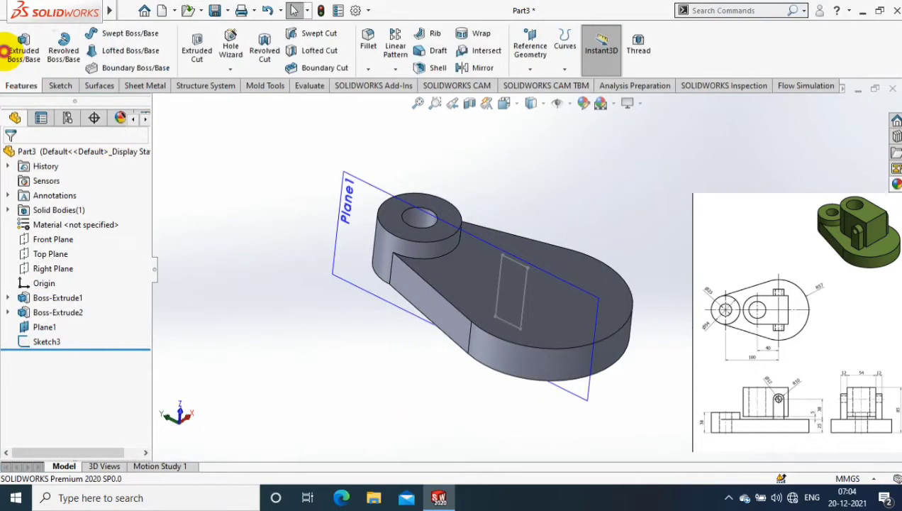
click(23, 48)
click(516, 277)
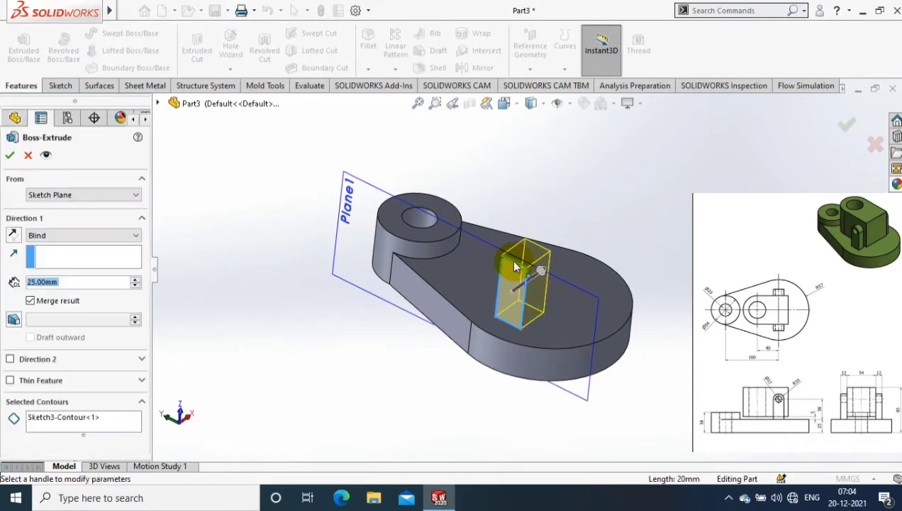
text(10)
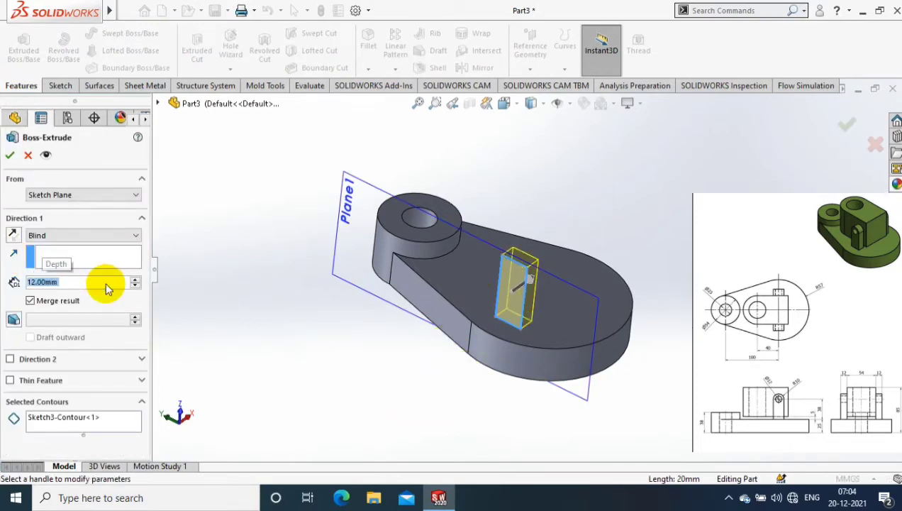
click(10, 154)
Step: Round the lug's top with a full-round fillet across its side, top and far side faces
click(368, 68)
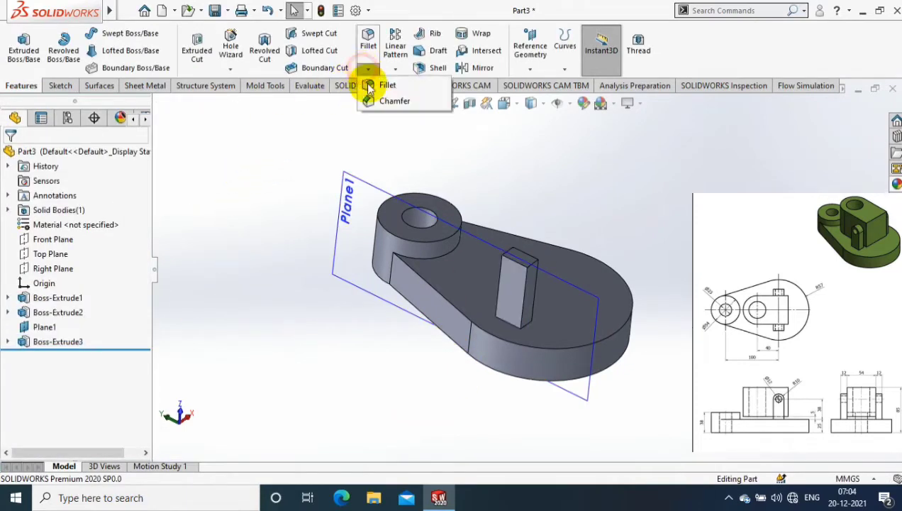
click(370, 83)
click(99, 218)
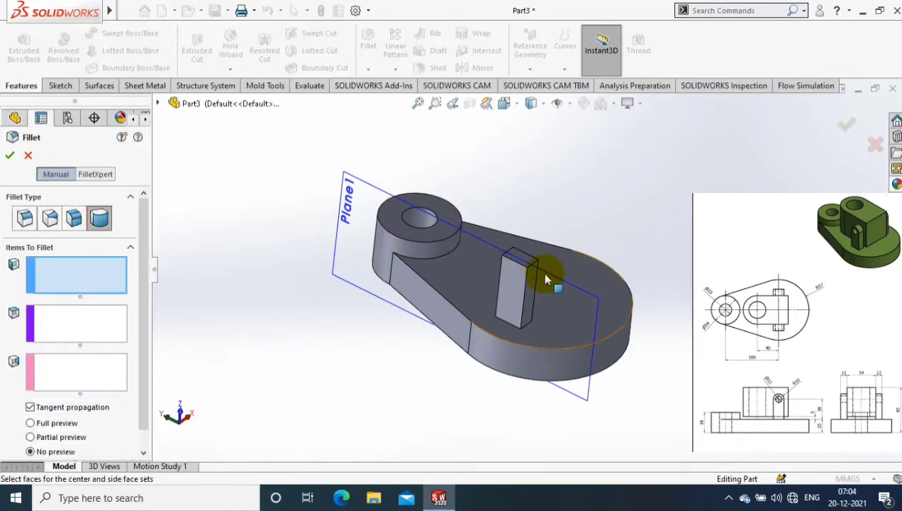
scroll(524, 269, down, 3)
click(535, 296)
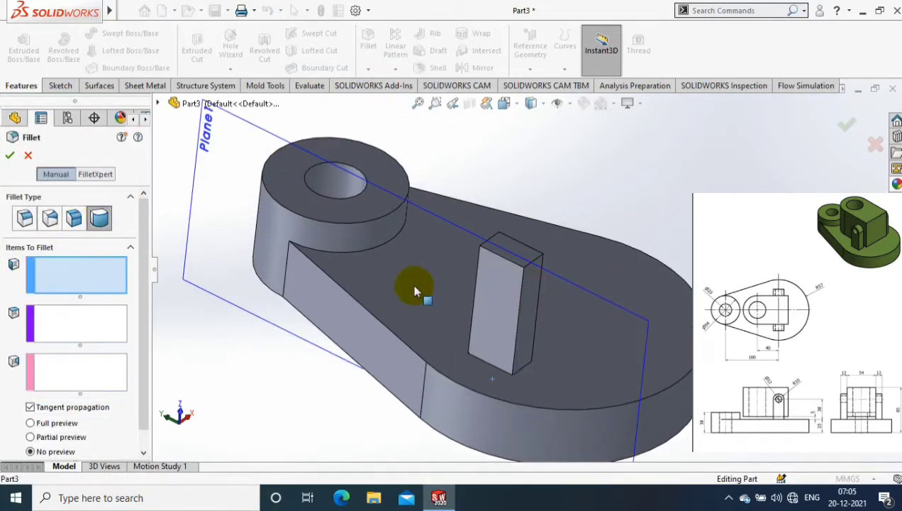
click(94, 319)
click(516, 252)
click(91, 368)
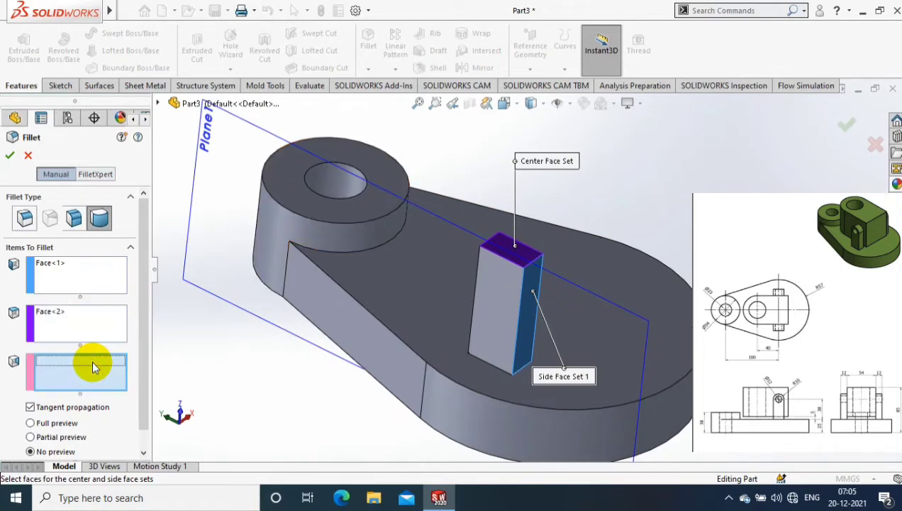
scroll(317, 354, up, 3)
mouse_move(316, 354)
middle_down()
mouse_move(546, 307)
mouse_move(554, 252)
middle_up()
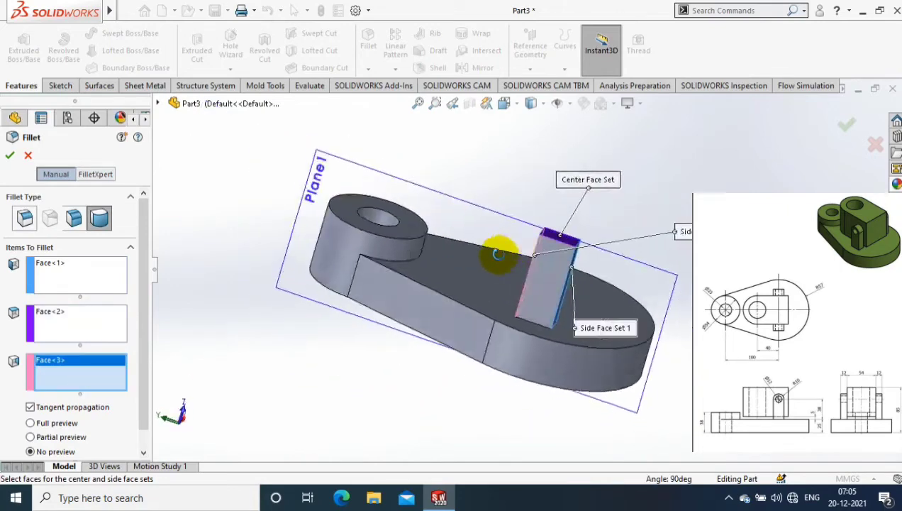
click(10, 157)
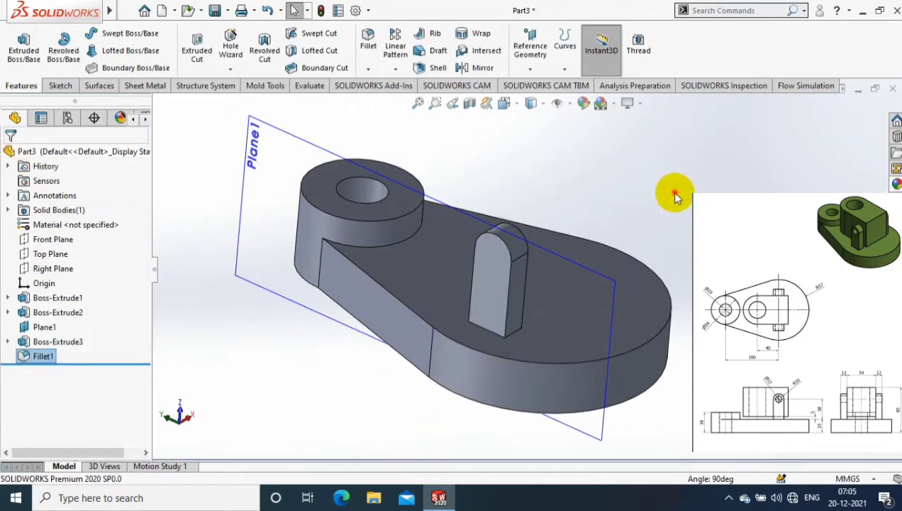
Step: Sketch a circle on the lug's front face near its rounded top
click(500, 266)
click(58, 85)
click(21, 37)
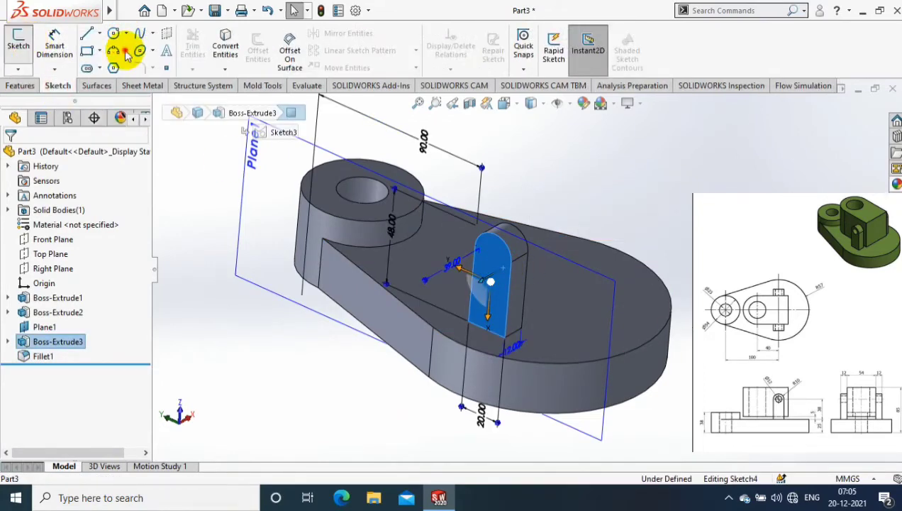
click(114, 34)
scroll(510, 265, down, 3)
click(499, 240)
click(518, 247)
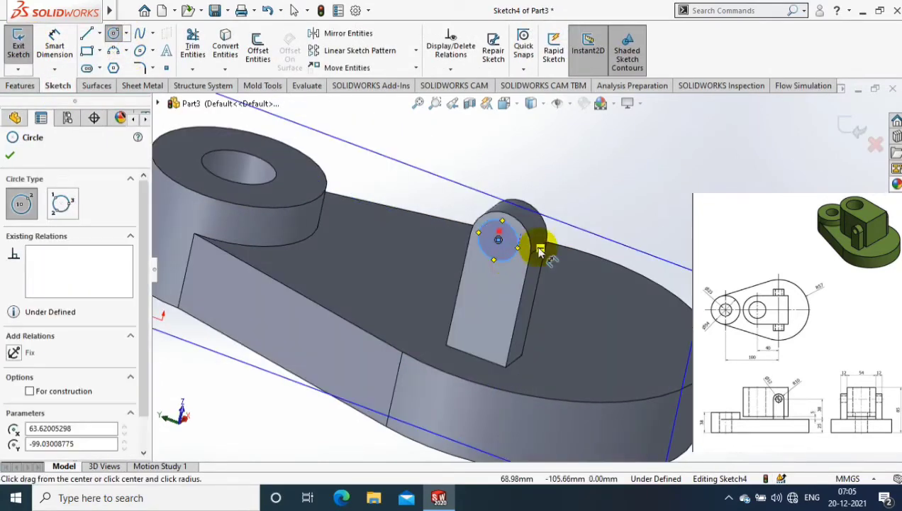
key(Escape)
Step: Set the circle's diameter to 12 mm
click(511, 253)
click(610, 221)
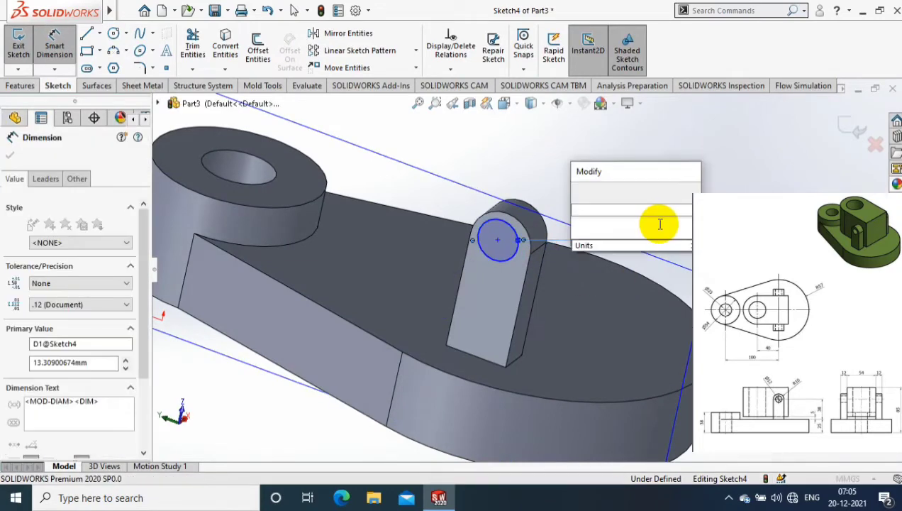
key(Return)
text(12)
key(Return)
key(Escape)
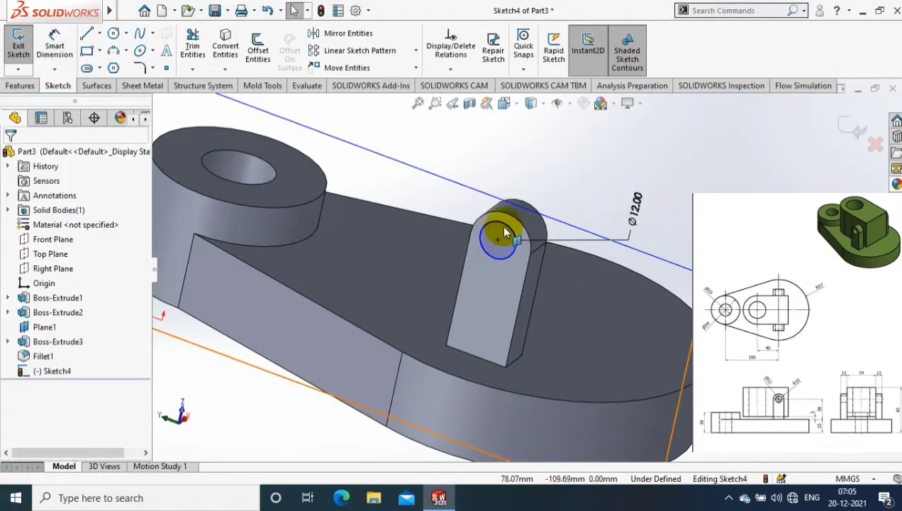
Step: Make the circle concentric with the rounded edge and cut it through the lug
click(505, 233)
ctrl+click(389, 237)
click(15, 401)
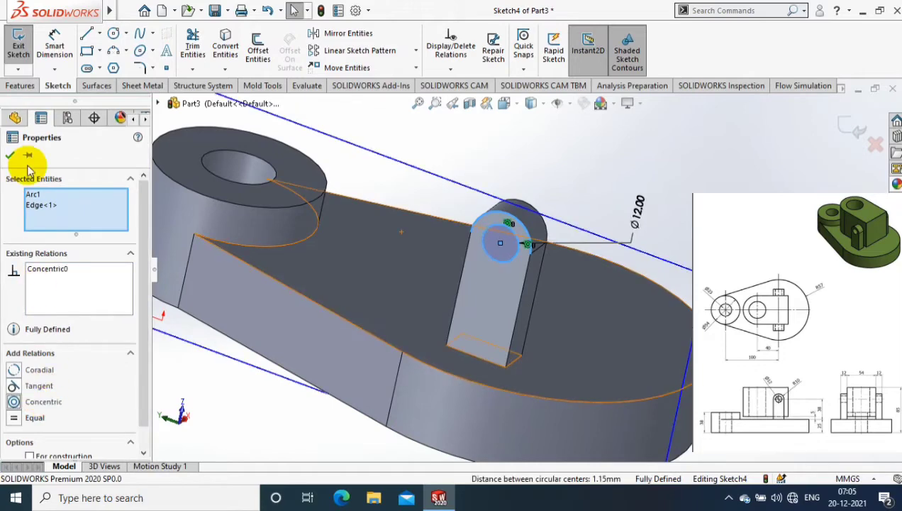
key(Escape)
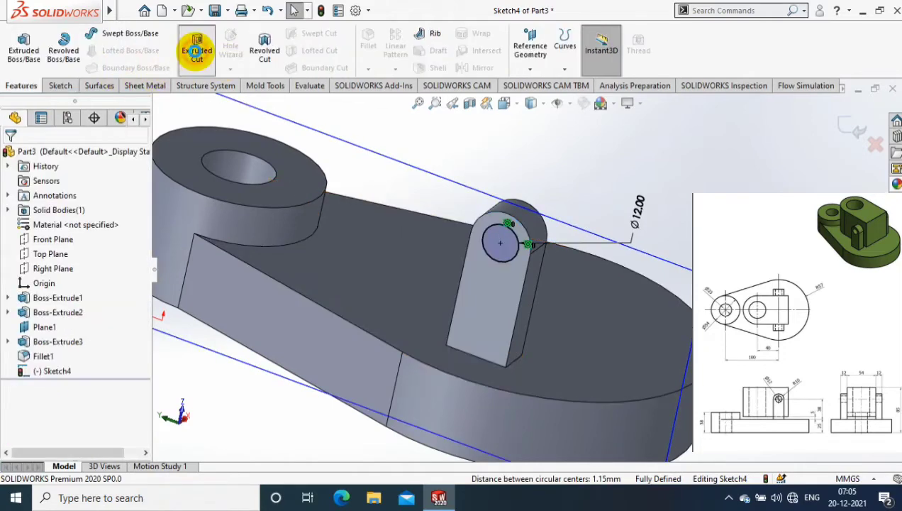
click(196, 47)
click(10, 154)
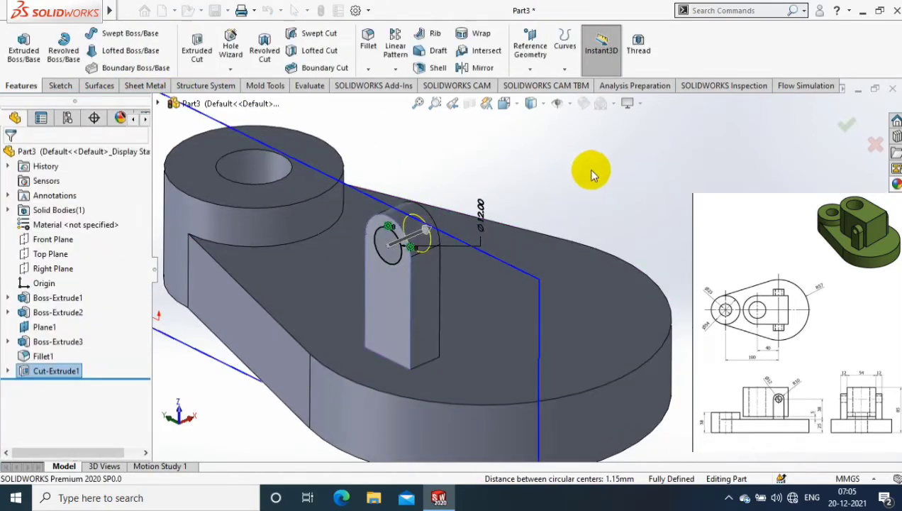
middle_drag(587, 173, 644, 203)
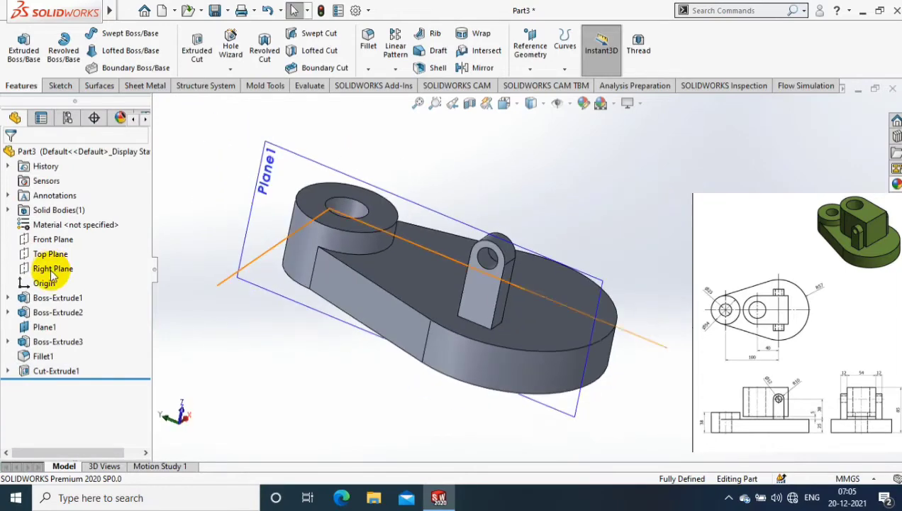
Step: Mirror the lug, its hole cut and its fillet across the Right Plane (Plane1)
click(51, 271)
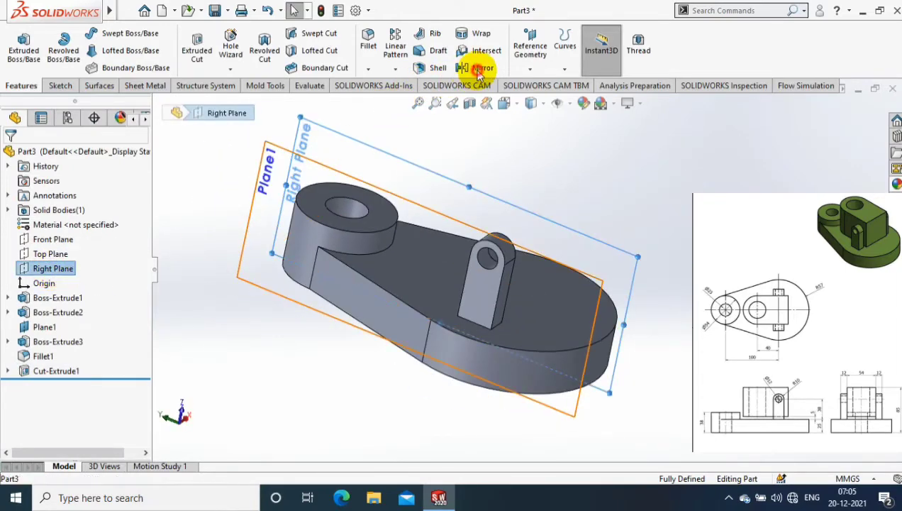
click(481, 68)
click(486, 288)
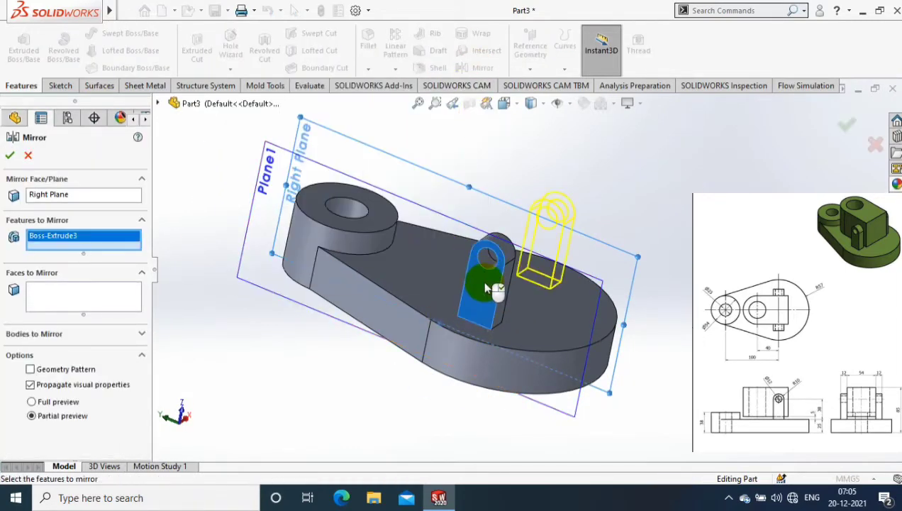
click(486, 268)
click(10, 155)
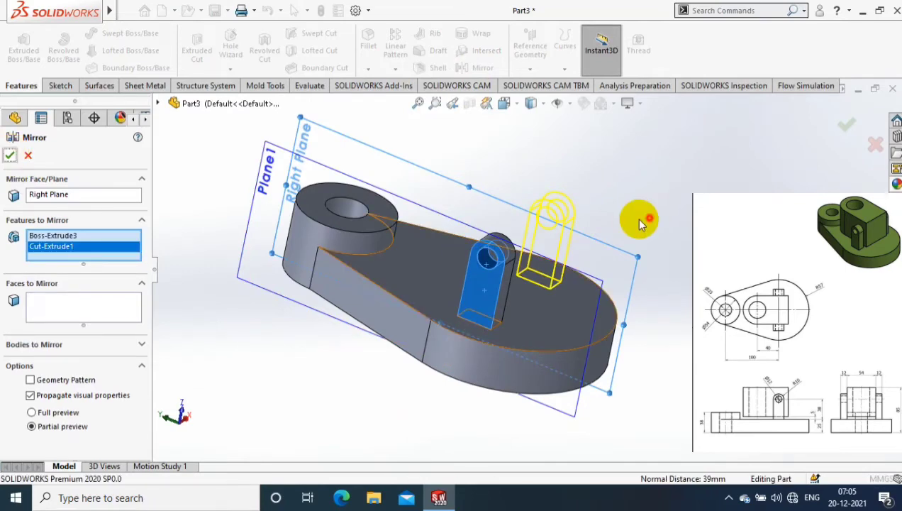
right_click(34, 386)
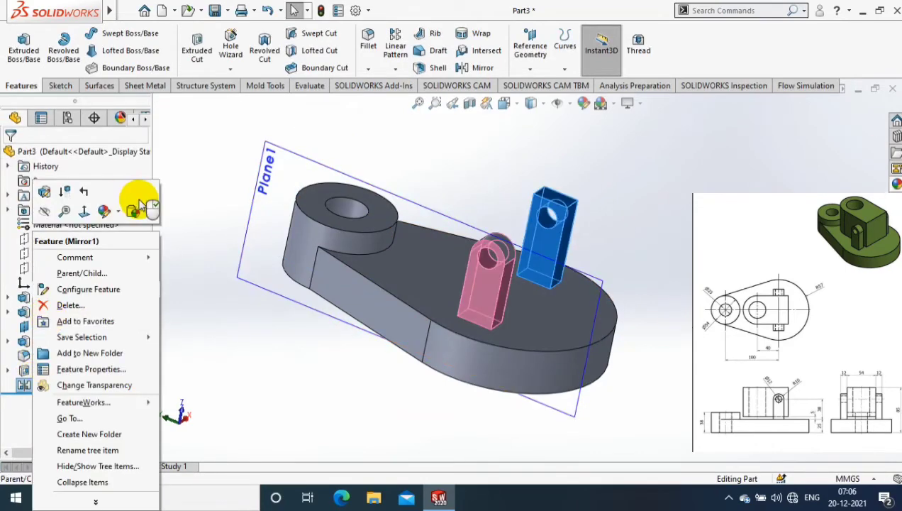
click(137, 206)
click(508, 250)
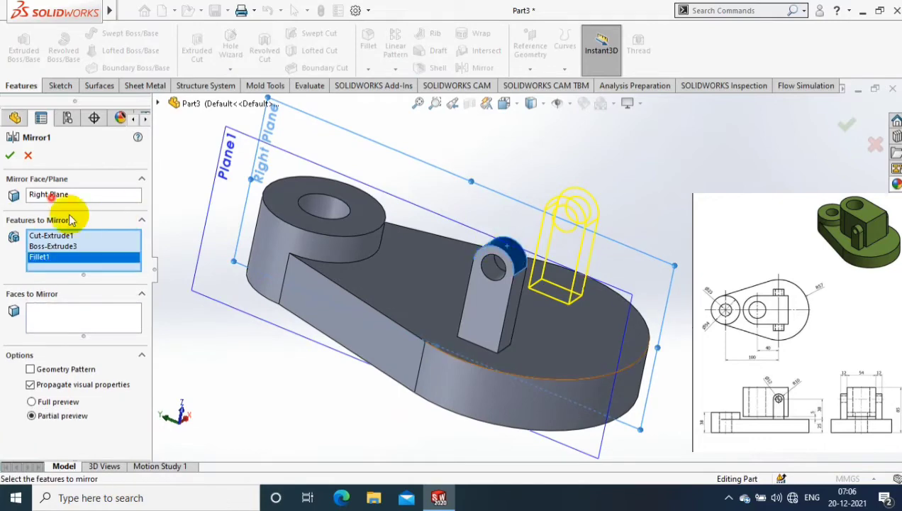
right_click(262, 383)
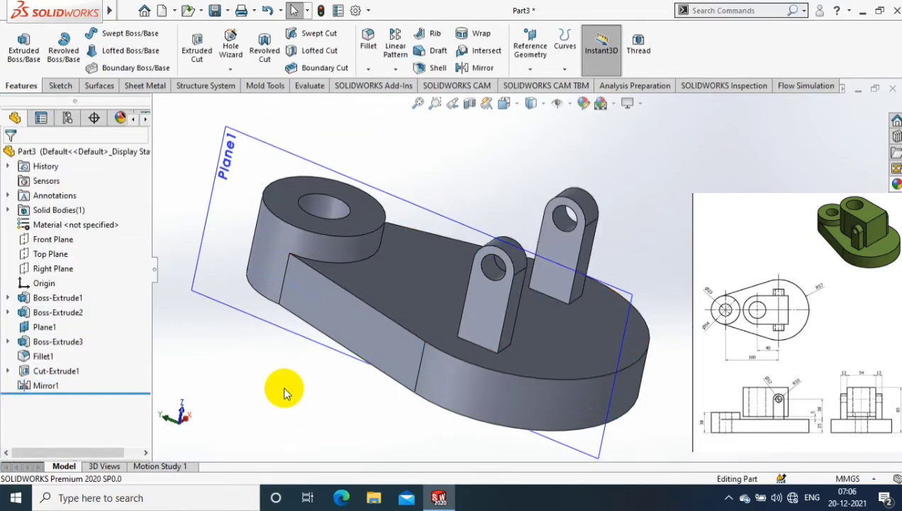
Step: Draw a centre rectangle on the base plate's top face, viewed normal to it
right_click(558, 296)
click(612, 145)
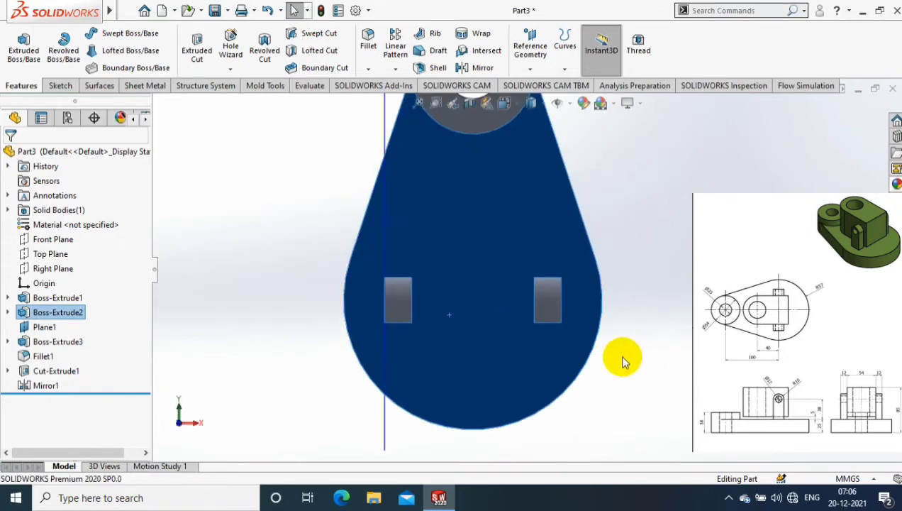
click(60, 85)
click(100, 50)
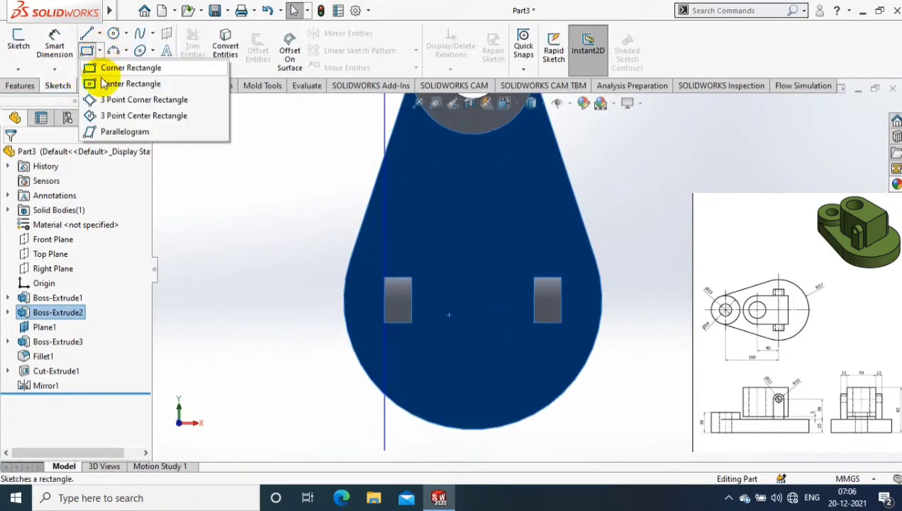
click(92, 80)
click(473, 255)
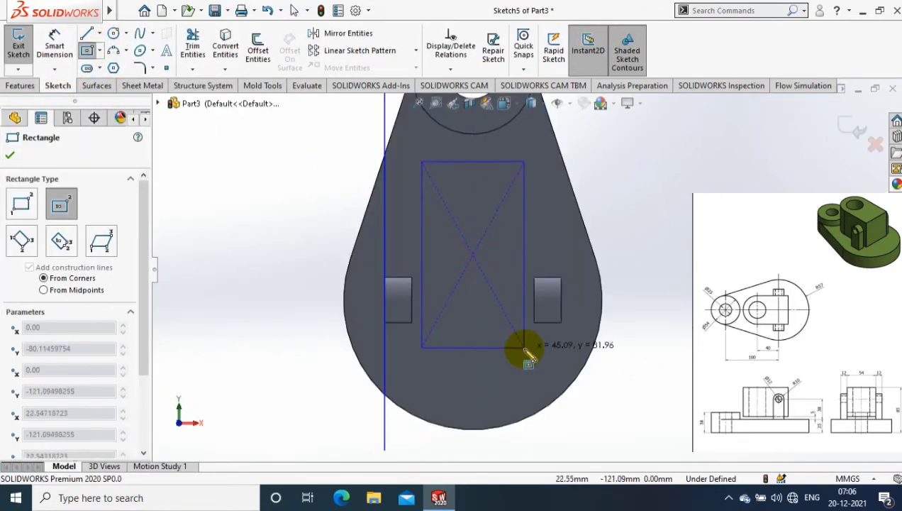
click(525, 347)
Step: Dimension the rectangle 67 mm tall and 54 mm wide
click(55, 46)
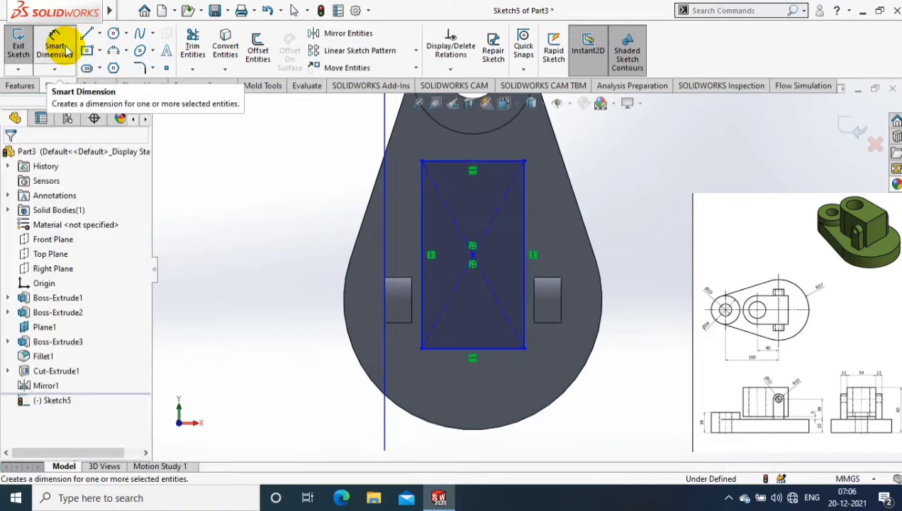
click(525, 200)
click(667, 222)
text(67.00mm)
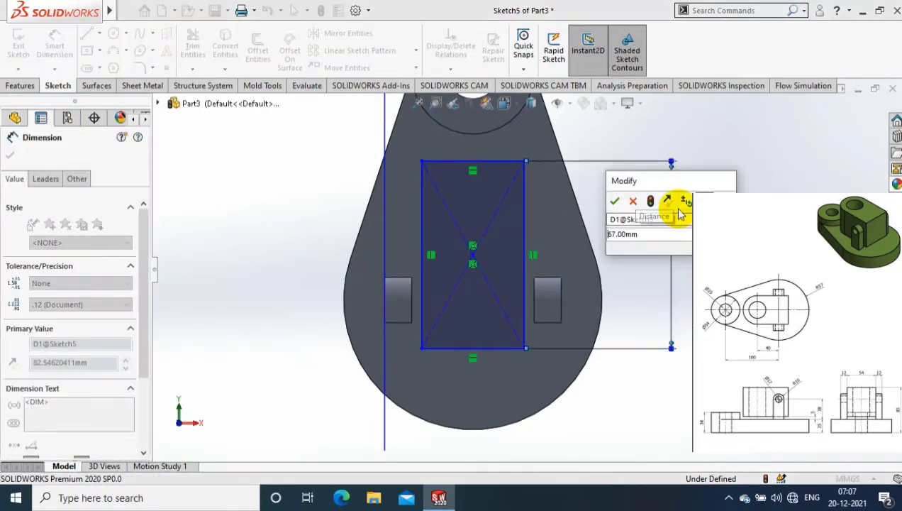
click(613, 202)
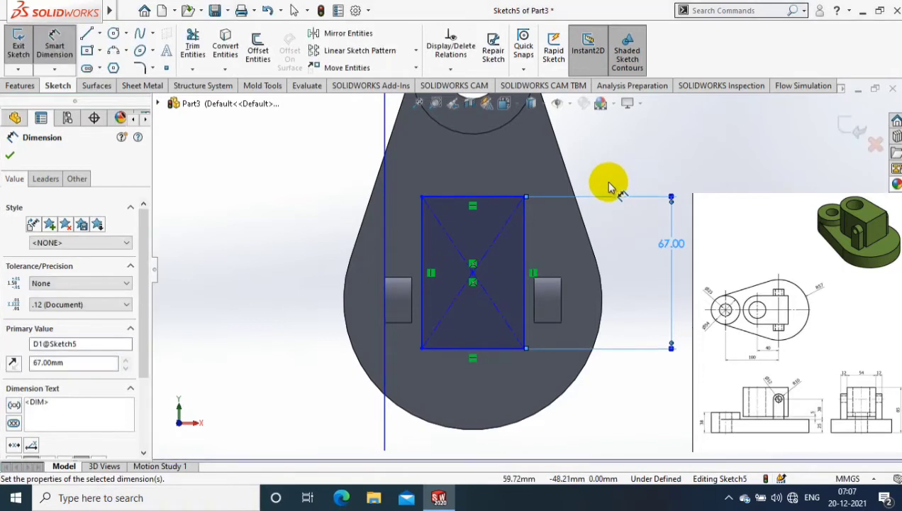
scroll(592, 180, up, 2)
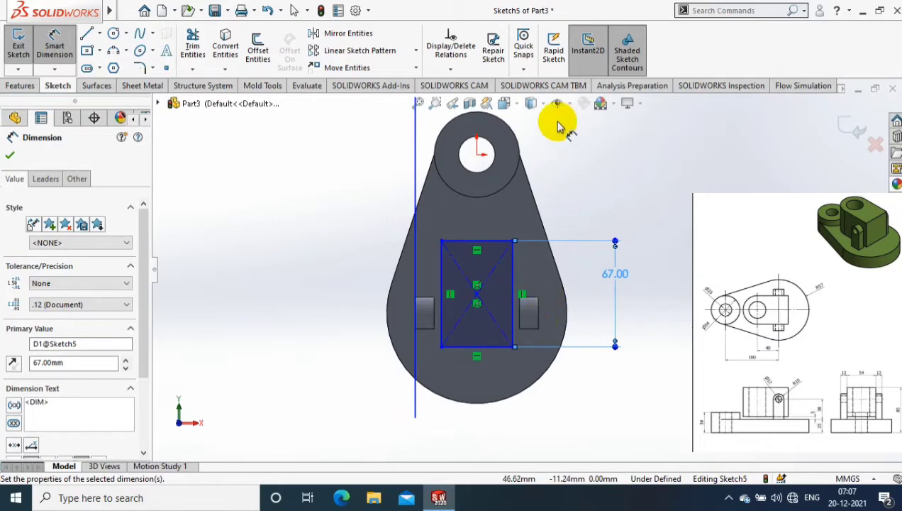
click(532, 103)
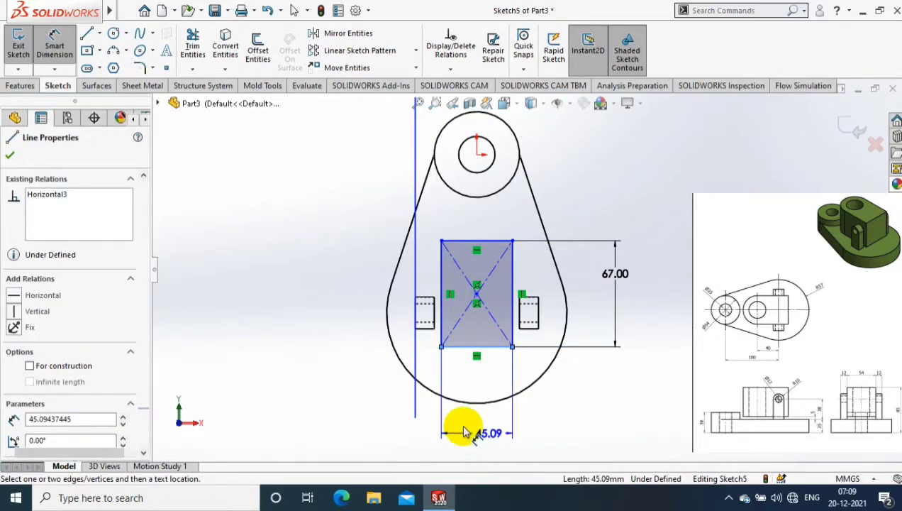
click(464, 430)
key(Return)
text(54)
key(Return)
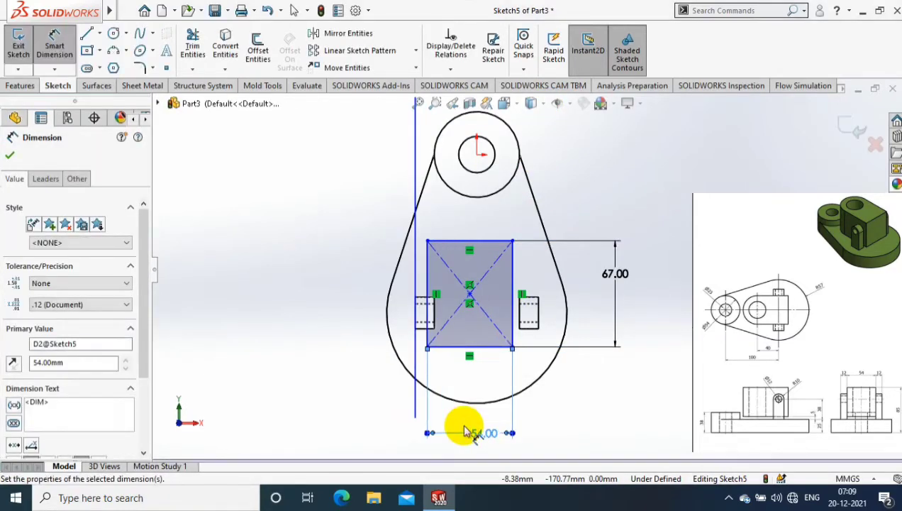
Step: Locate the rectangle's corner 27 mm from the boss hole centre
click(512, 241)
click(477, 154)
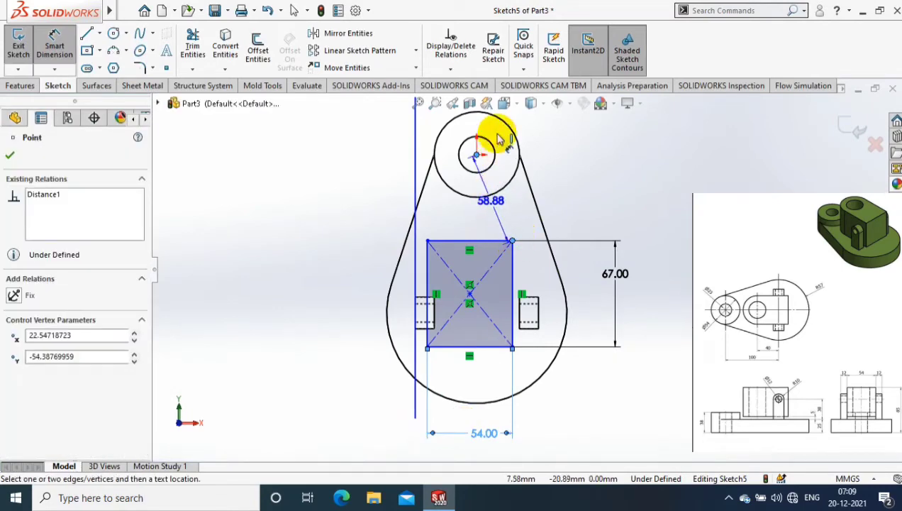
click(491, 124)
text(2)
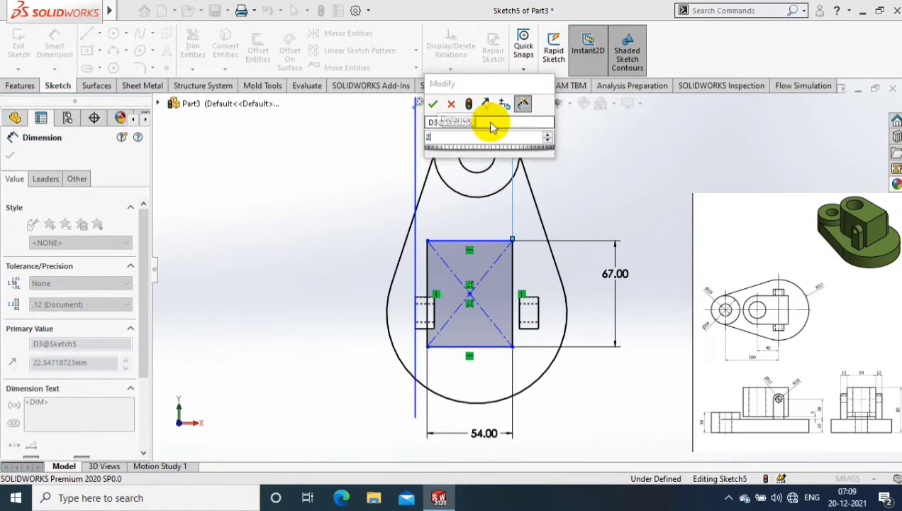
text(7)
key(Return)
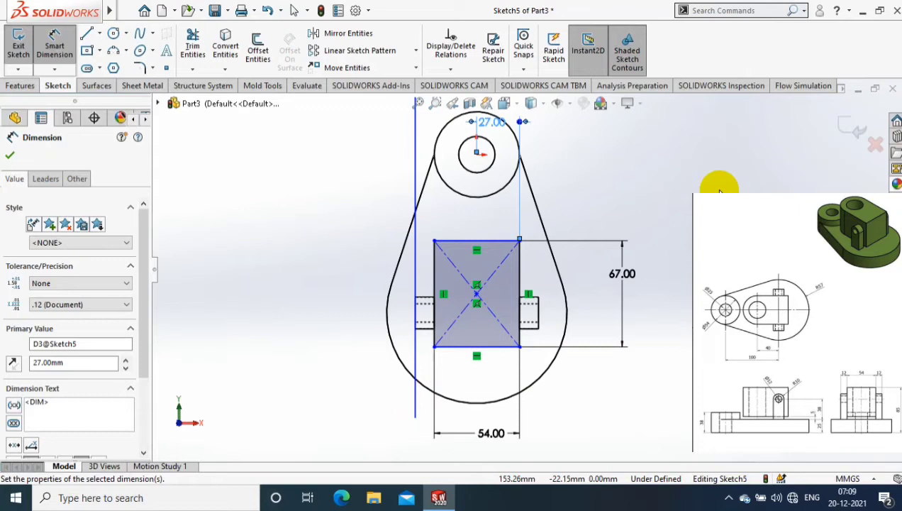
Step: Change the rectangle height to 87 mm and set its top edge 77 mm from the lug edge
double_click(622, 273)
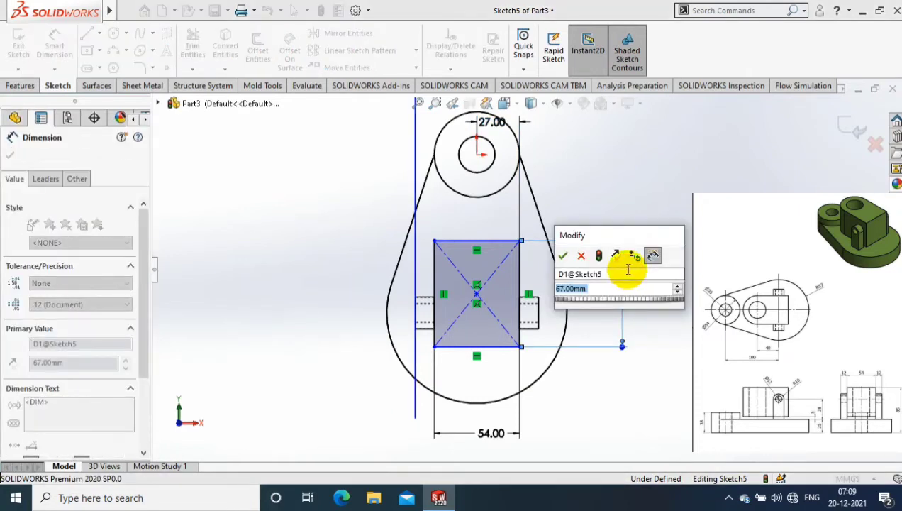
text(87)
key(Return)
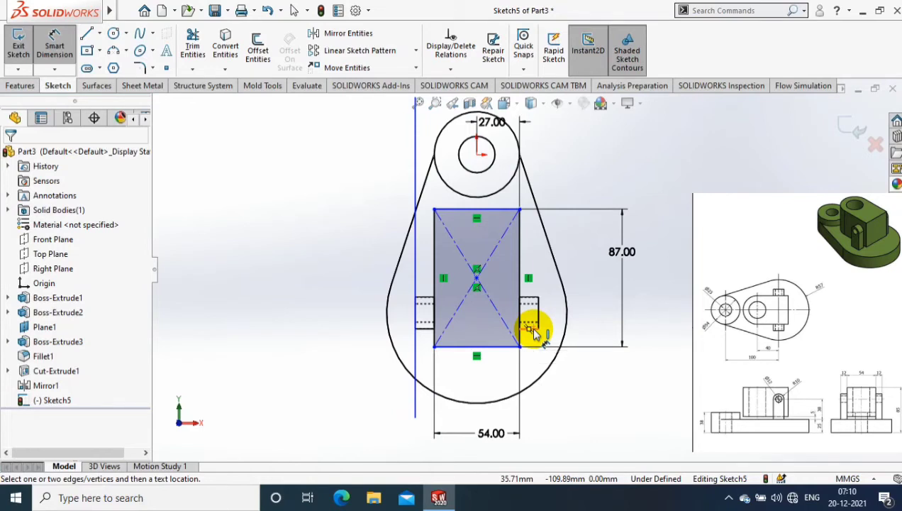
click(530, 326)
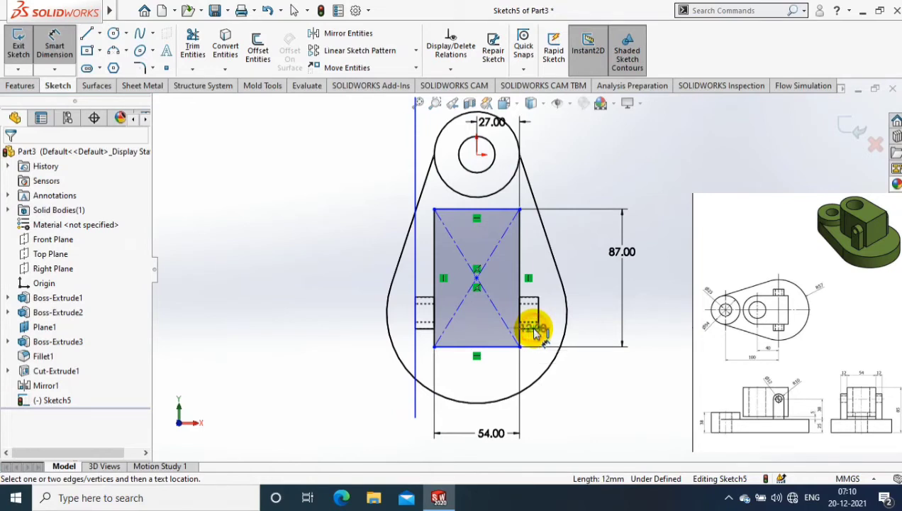
click(500, 208)
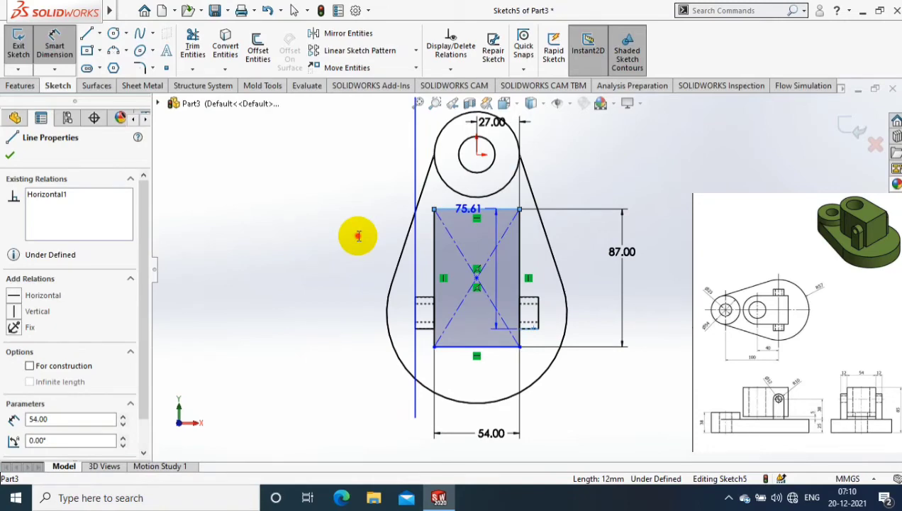
click(358, 236)
text(77.00mm)
click(307, 216)
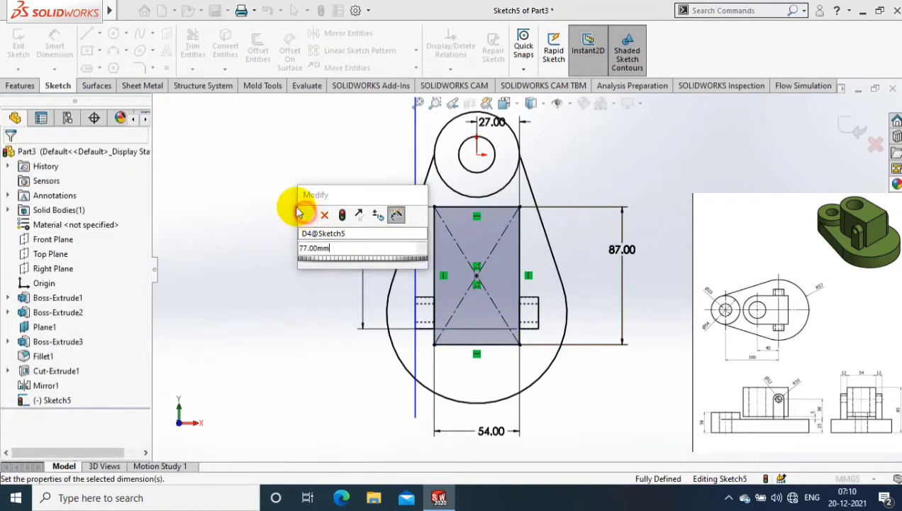
Step: Boss-extrude Sketch5 starting from a 3 mm offset with a 55 mm blind depth
click(19, 49)
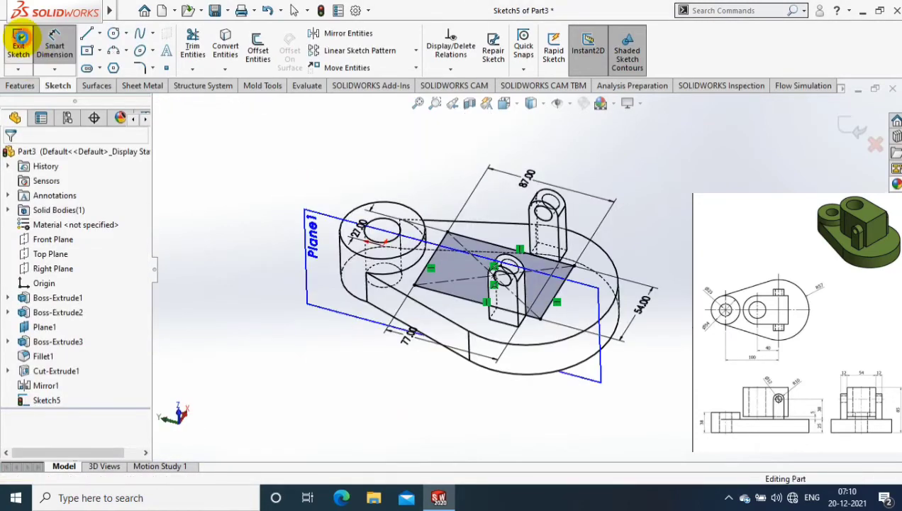
click(19, 86)
click(22, 46)
click(475, 245)
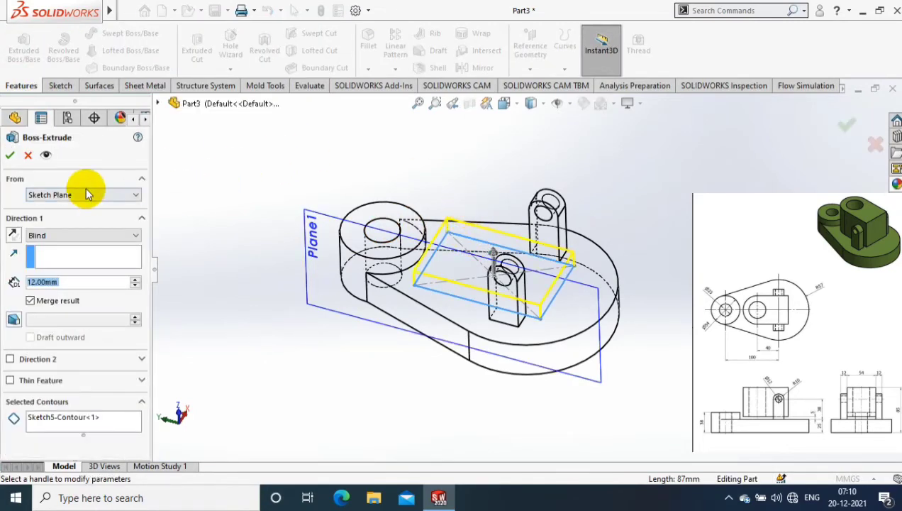
click(85, 194)
click(64, 232)
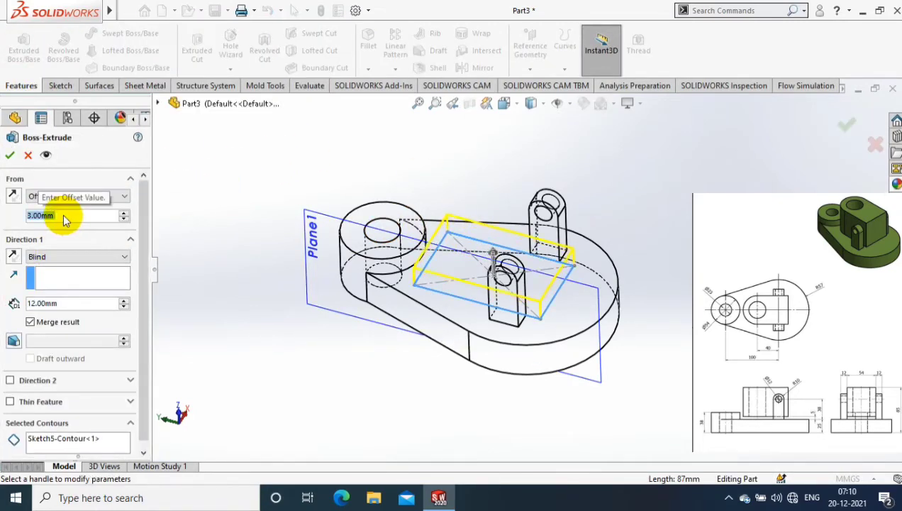
text(3)
key(Return)
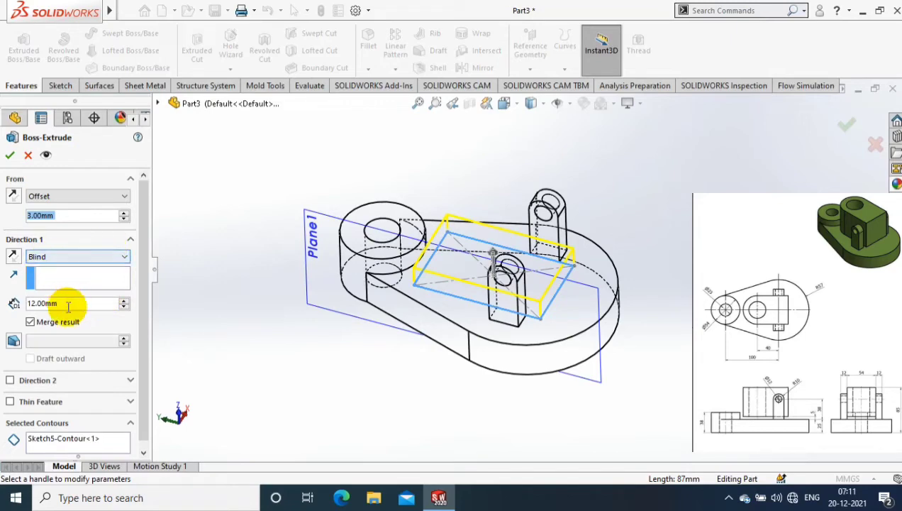
double_click(68, 303)
text(55)
key(Return)
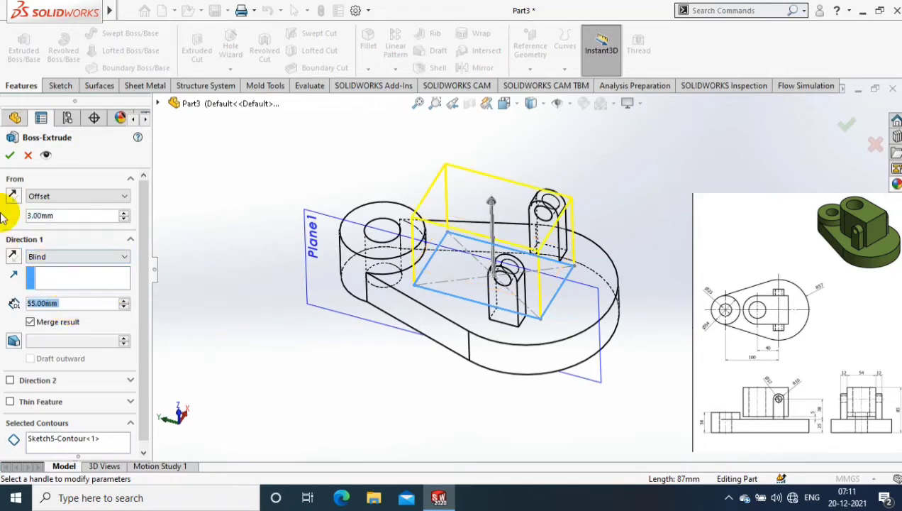
Step: Confirm the 55 mm block extrusion and switch the model back to shaded display
key(Return)
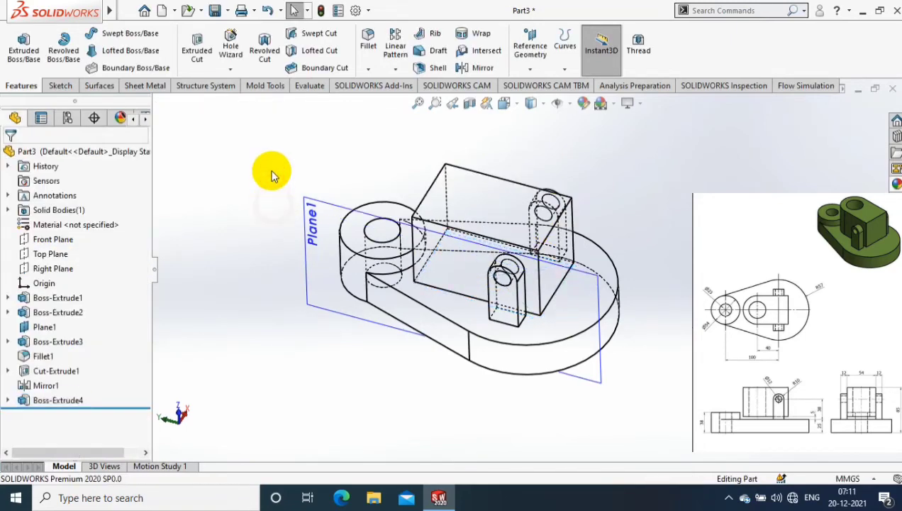
mouse_move(268, 170)
middle_down()
mouse_move(262, 121)
mouse_move(312, 164)
middle_up()
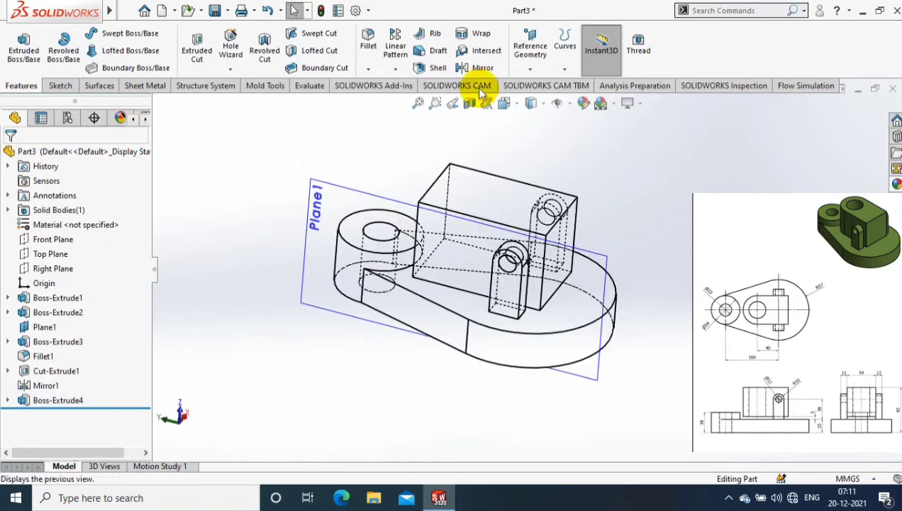
click(531, 103)
click(368, 69)
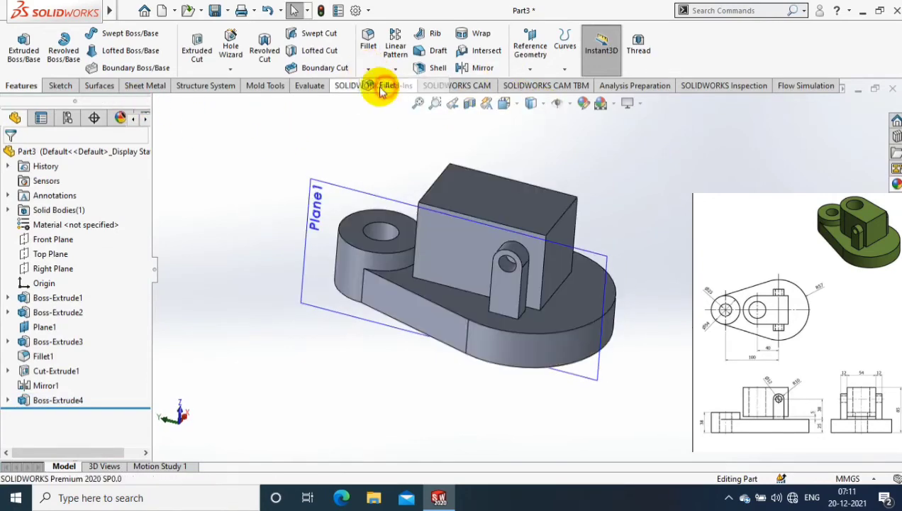
Step: Full-round fillet the block using one side face, the top face as centre, and the opposite side face
click(438, 244)
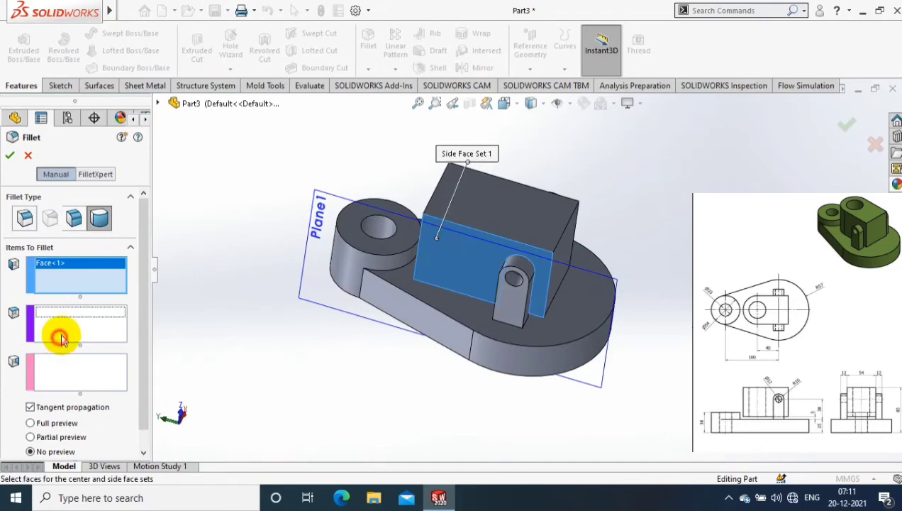
click(60, 333)
mouse_move(403, 175)
middle_down()
mouse_move(397, 170)
mouse_move(459, 215)
middle_up()
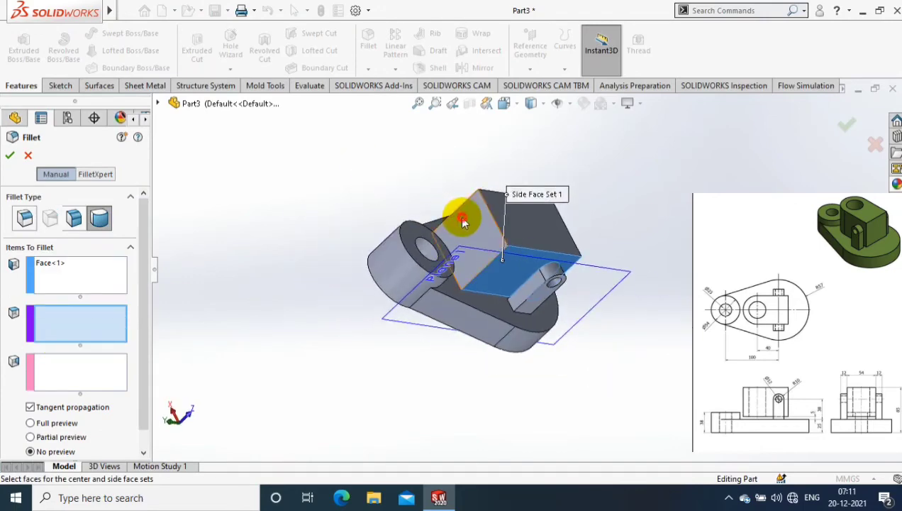
click(459, 216)
click(64, 372)
click(457, 234)
mouse_move(509, 246)
middle_down()
mouse_move(458, 234)
mouse_move(329, 131)
middle_up()
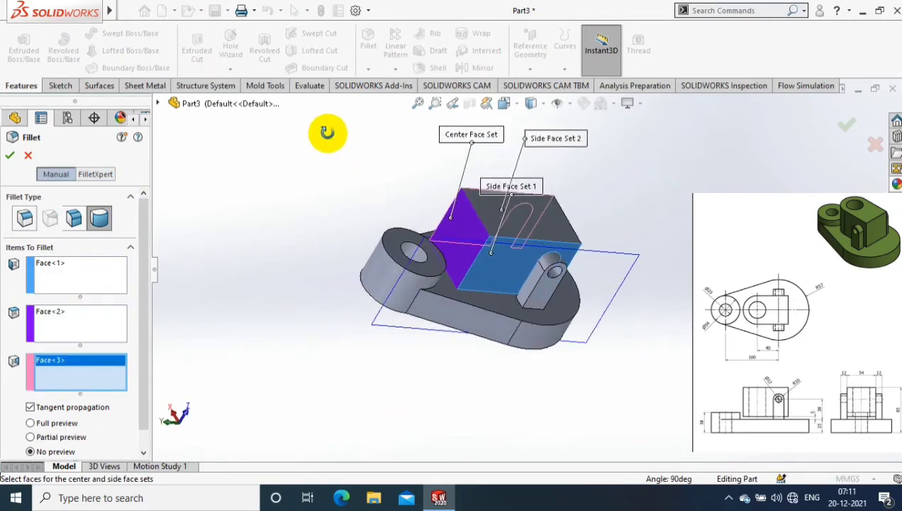
click(10, 155)
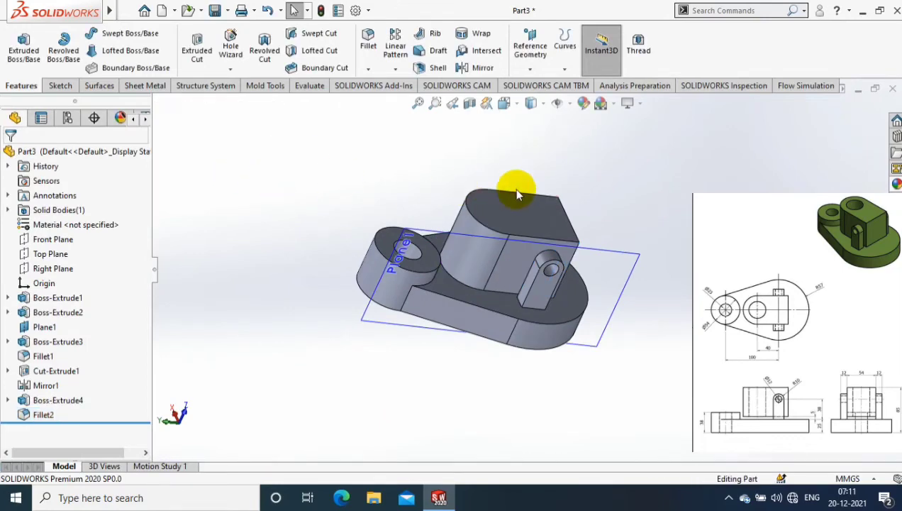
middle_drag(520, 187, 578, 148)
Step: Sketch a circle on the block's rounded top, viewed normal to the face
key(ctrl+8)
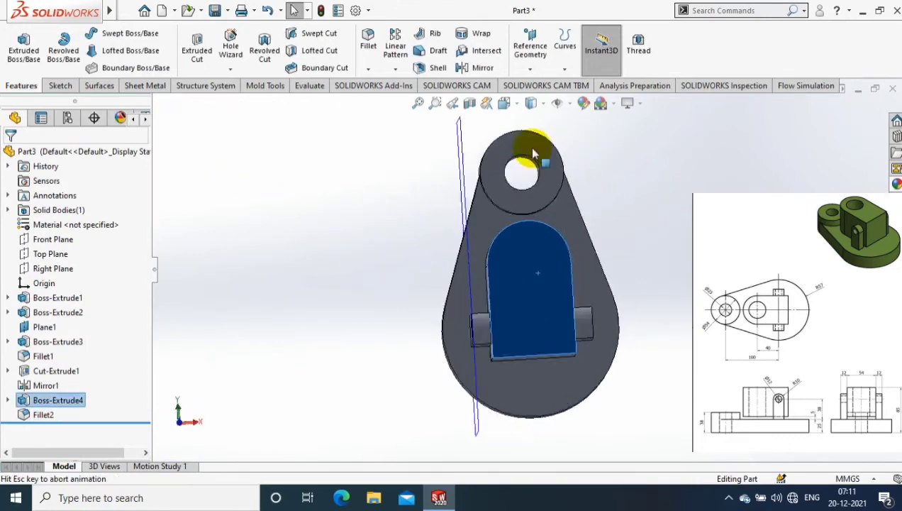
click(60, 85)
click(113, 34)
click(125, 33)
click(124, 51)
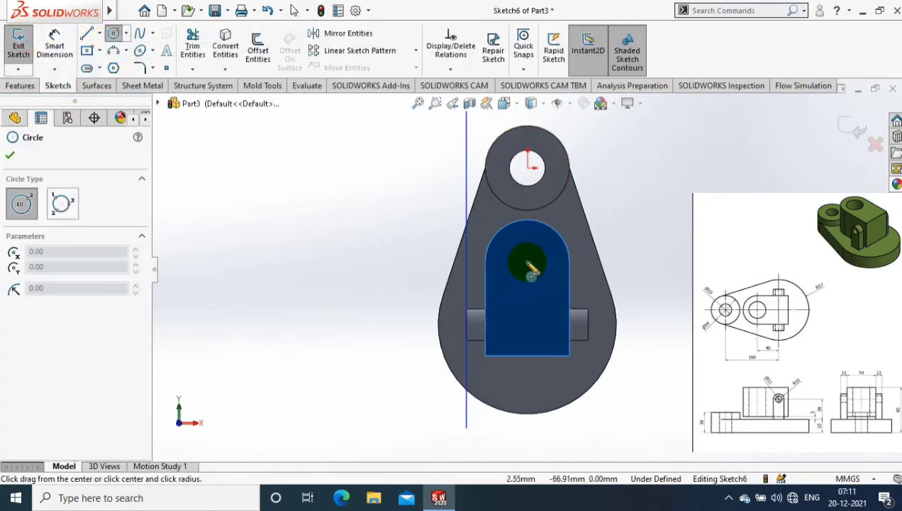
drag(526, 253, 554, 253)
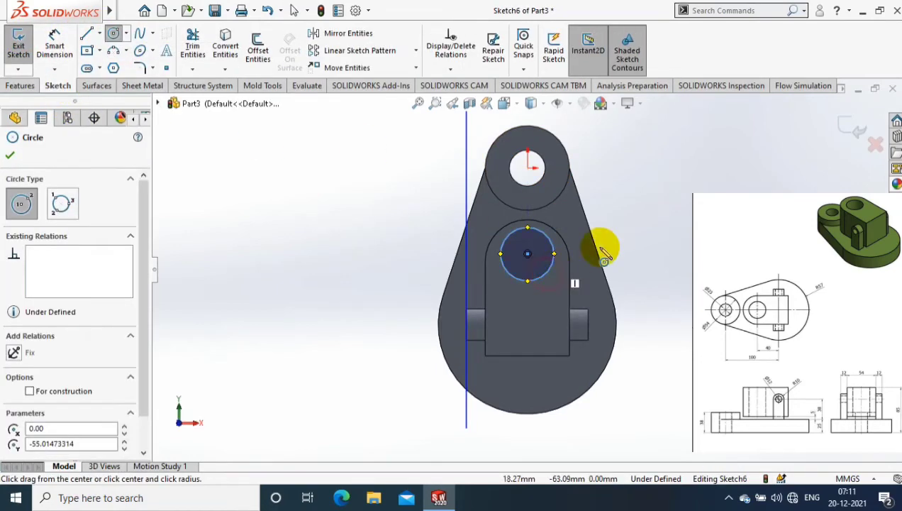
key(Escape)
Step: Dimension the circle's diameter, settling on 40 mm
key(d)
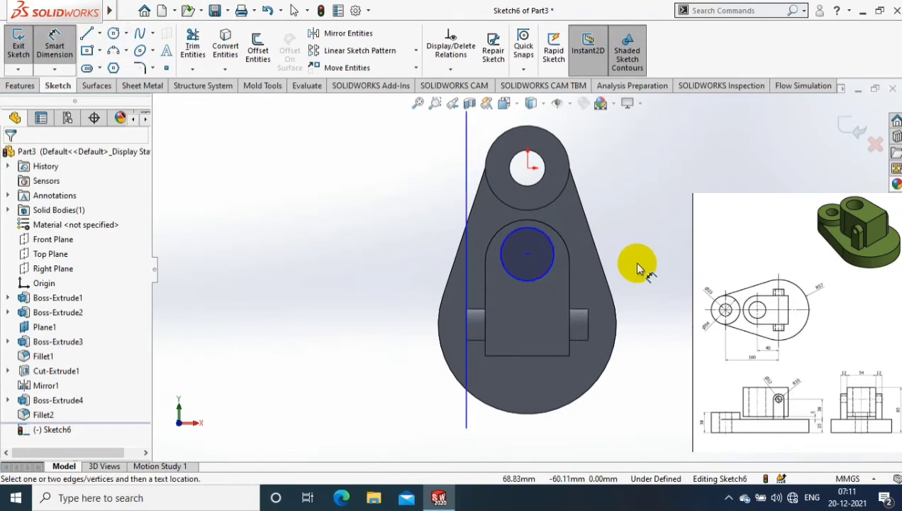
click(554, 257)
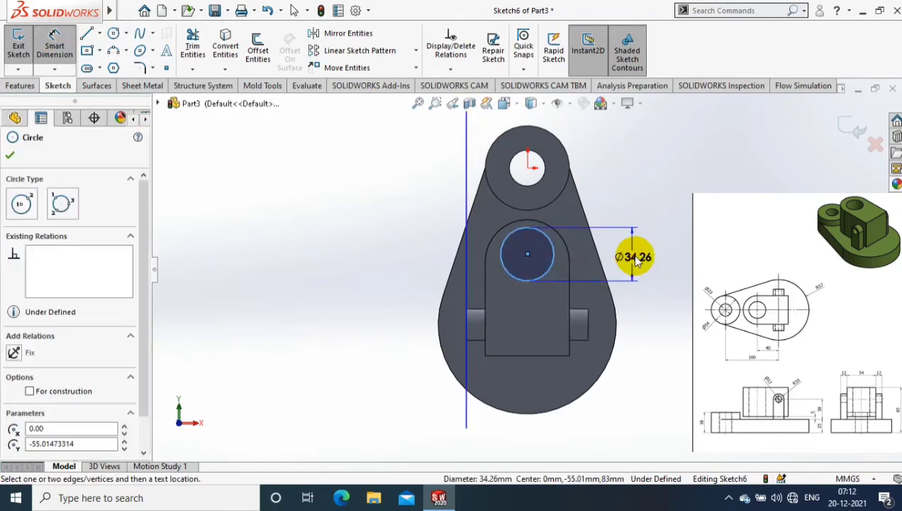
click(633, 261)
text(20)
key(Return)
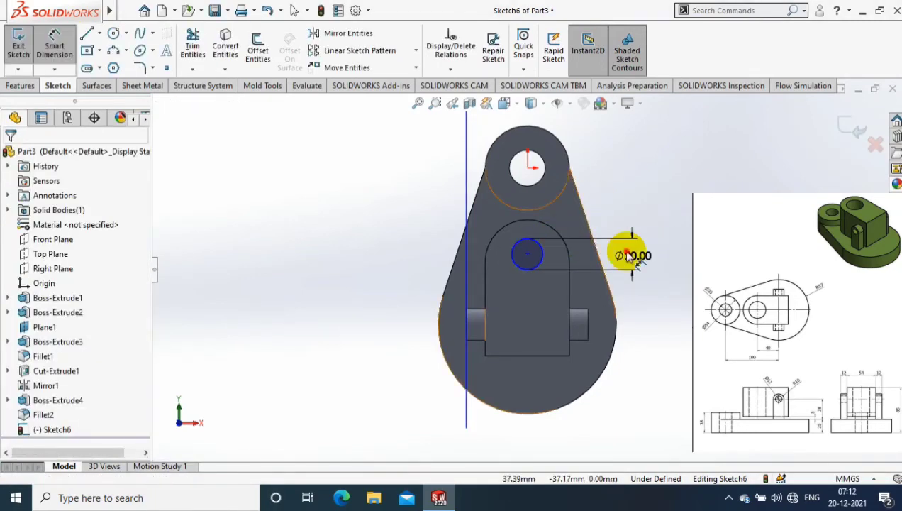
double_click(627, 255)
text(40)
key(Return)
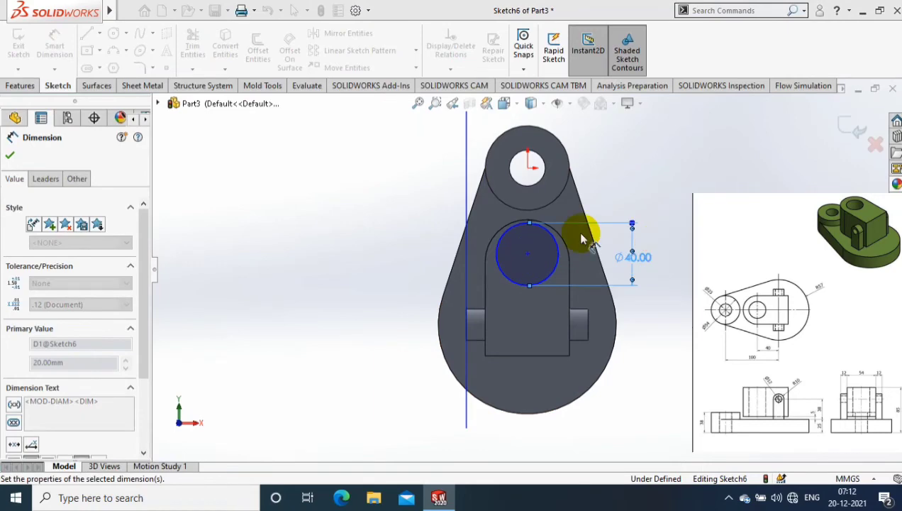
key(Escape)
Step: Make the circle concentric with the block's rounded top edge and start an extruded cut
click(548, 270)
ctrl+click(564, 247)
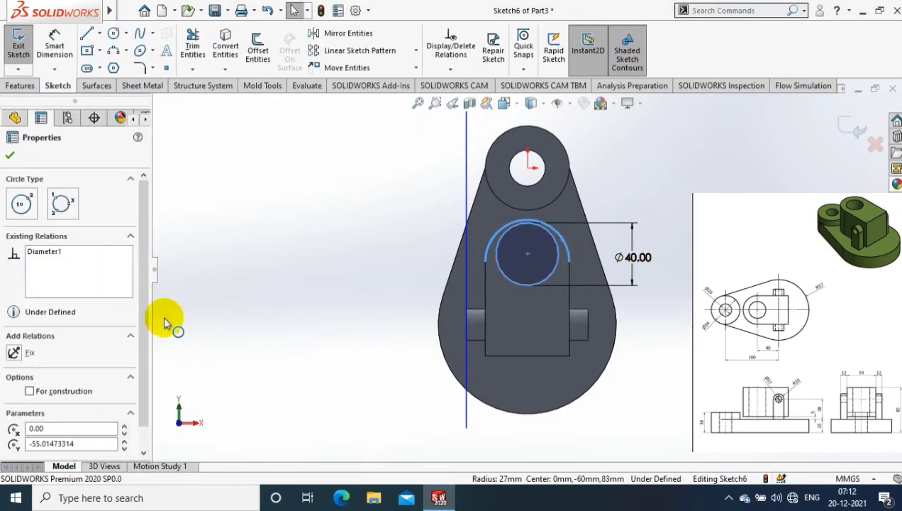
click(43, 401)
click(9, 155)
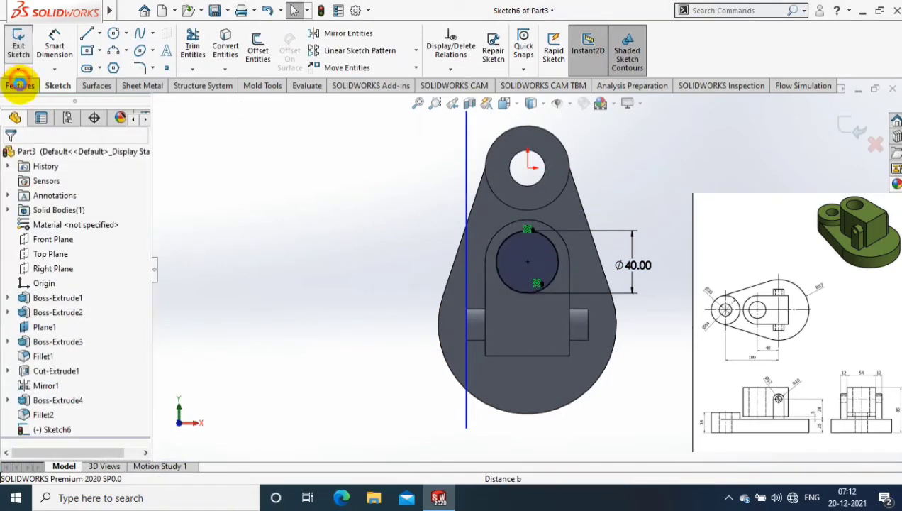
click(20, 85)
click(196, 49)
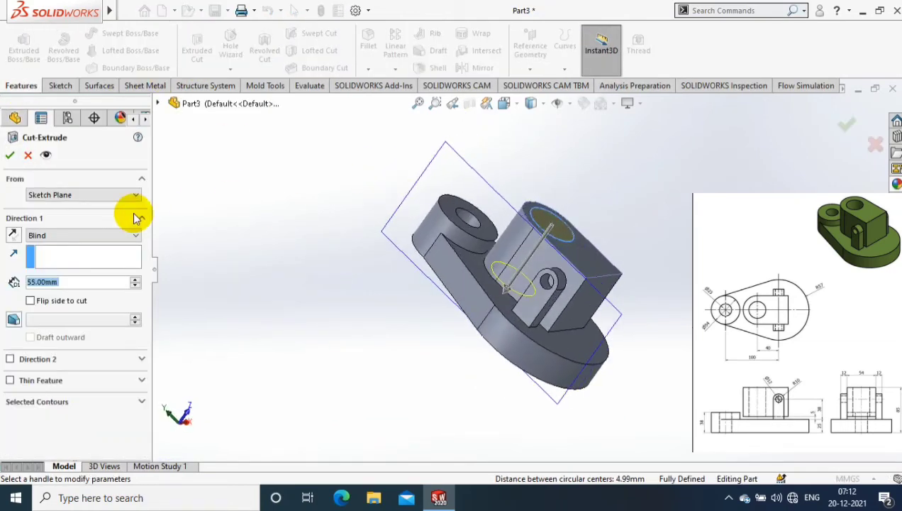
Step: Accept the cut through the block, then change the hole diameter to 30 mm and rebuild
middle_drag(232, 302, 268, 301)
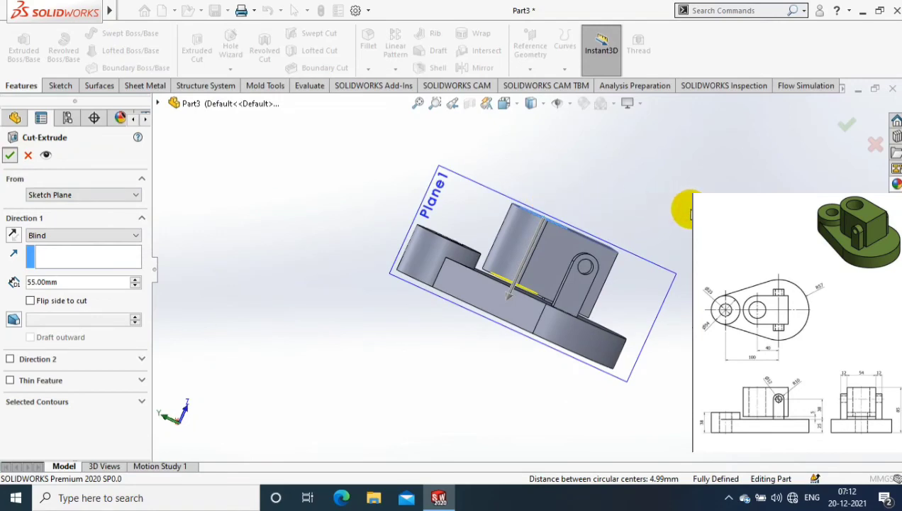
key(Return)
middle_drag(676, 246, 434, 246)
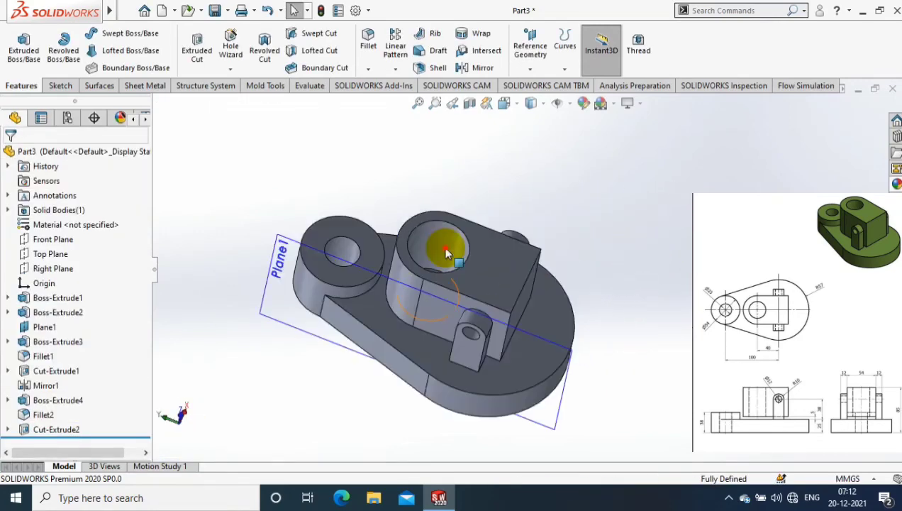
click(435, 246)
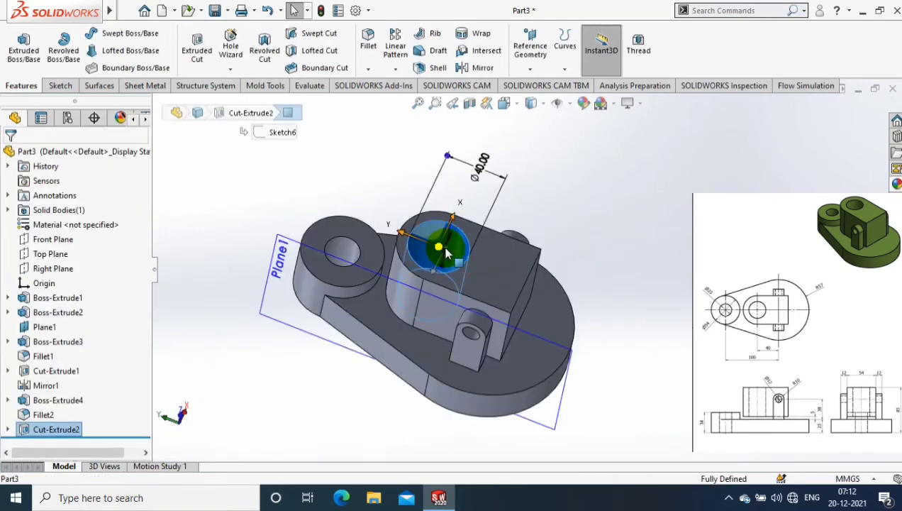
double_click(482, 171)
text(30)
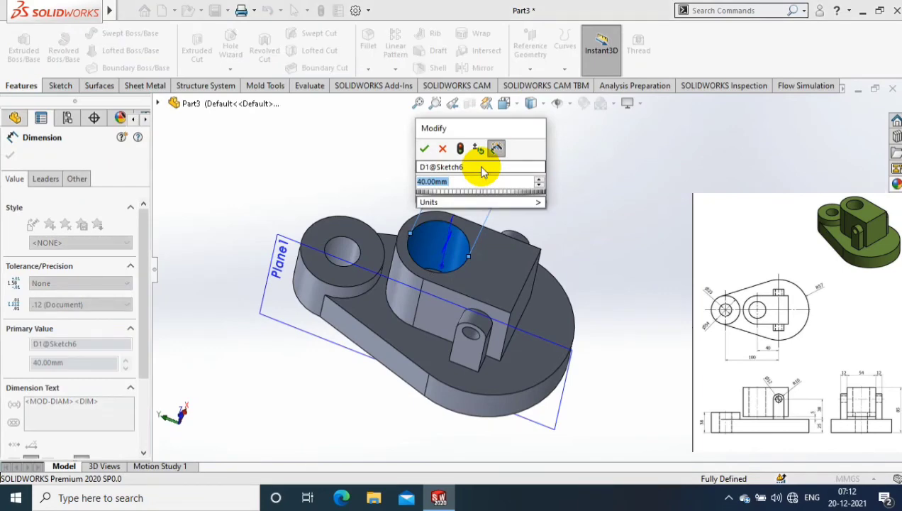
key(Return)
click(321, 9)
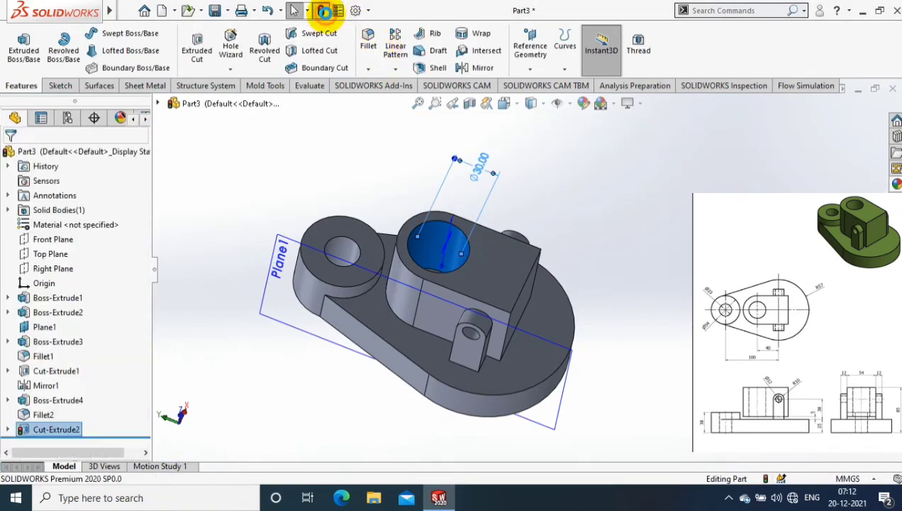
Step: Apply a green appearance to the whole part
right_click(508, 259)
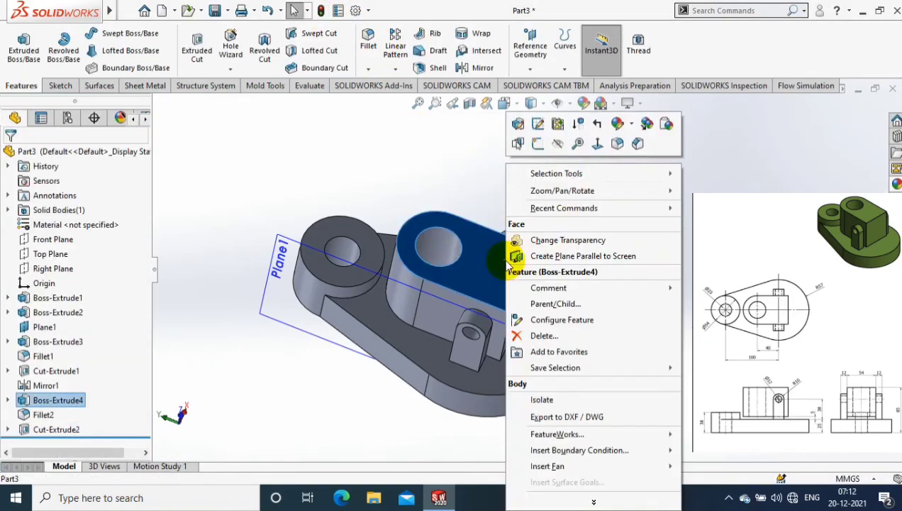
click(631, 126)
click(648, 192)
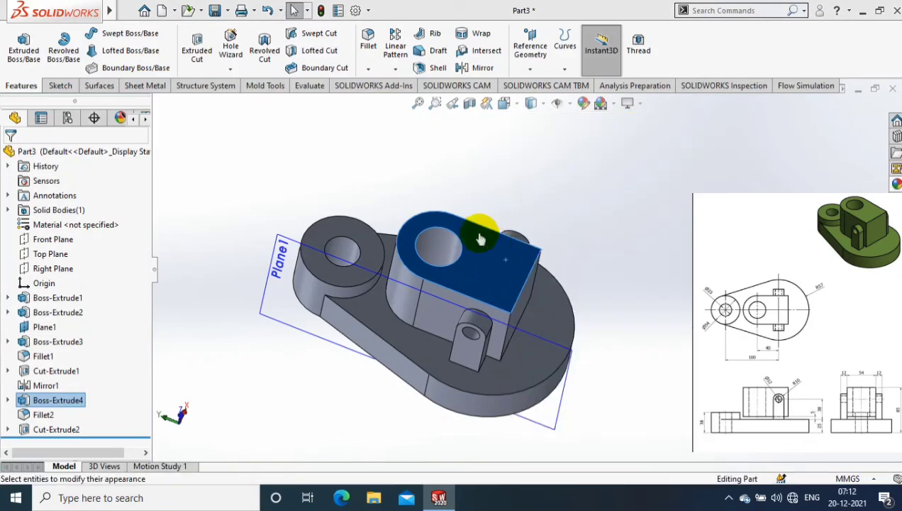
click(63, 424)
click(16, 121)
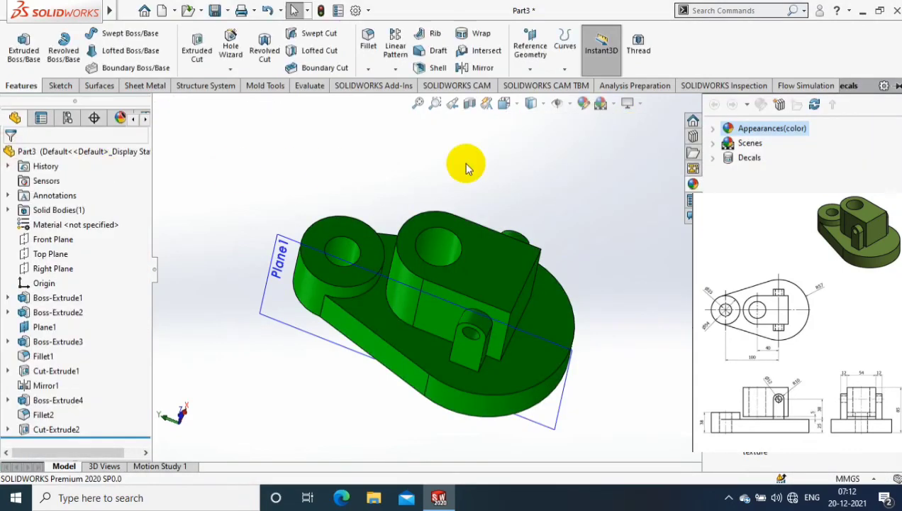
Step: Hide Plane1 so only the shaded bracket remains visible
scroll(553, 276, down, 2)
right_click(220, 240)
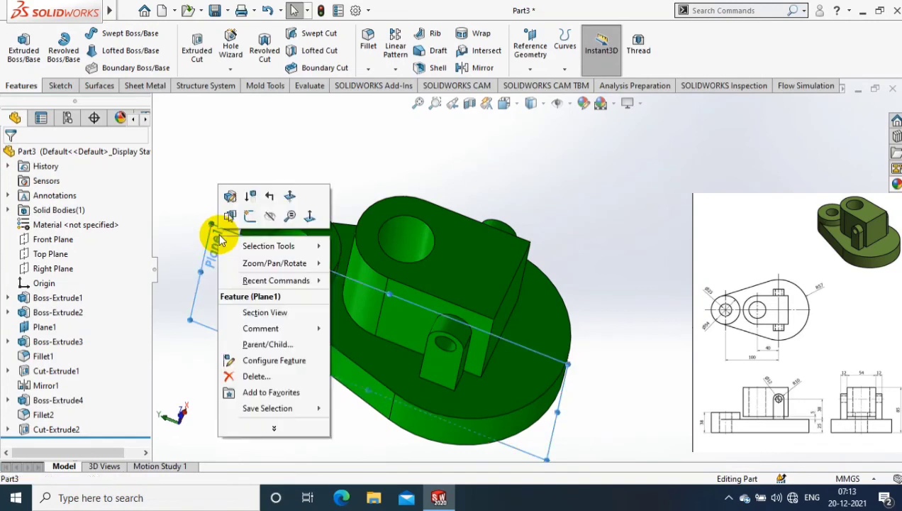
click(317, 161)
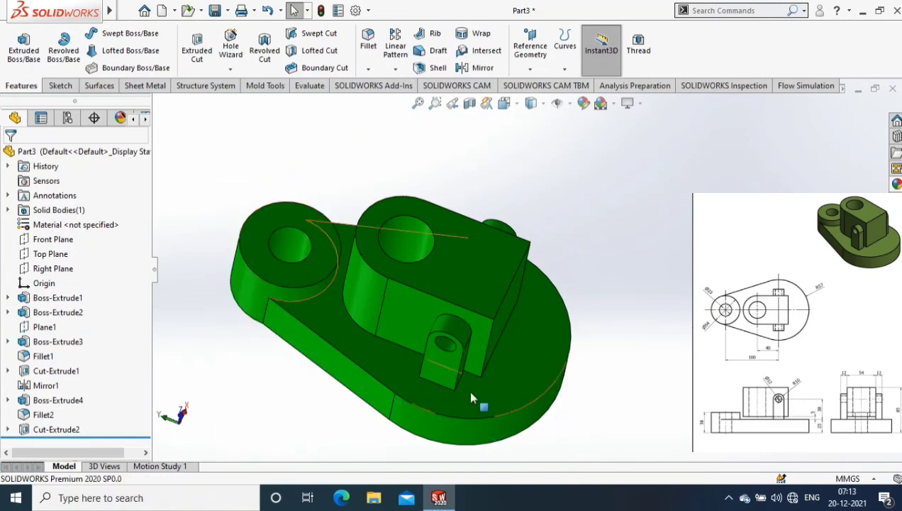
middle_drag(468, 389, 670, 319)
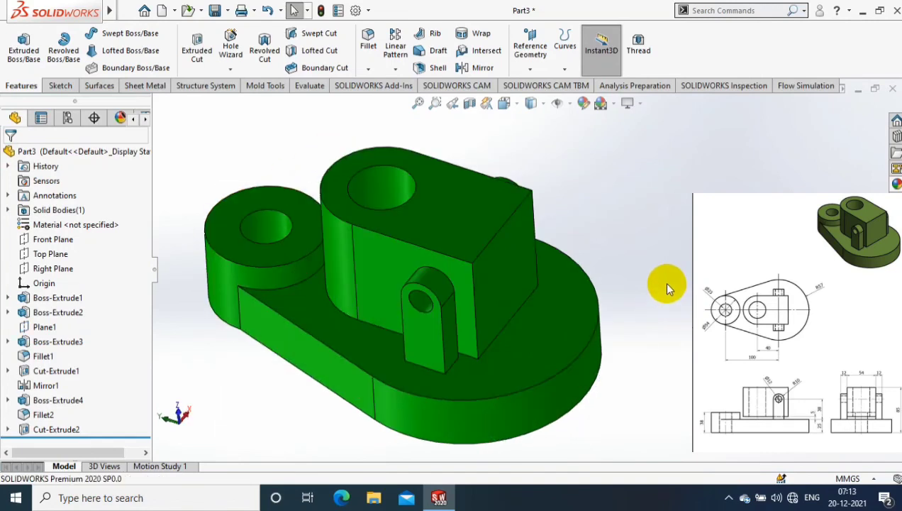